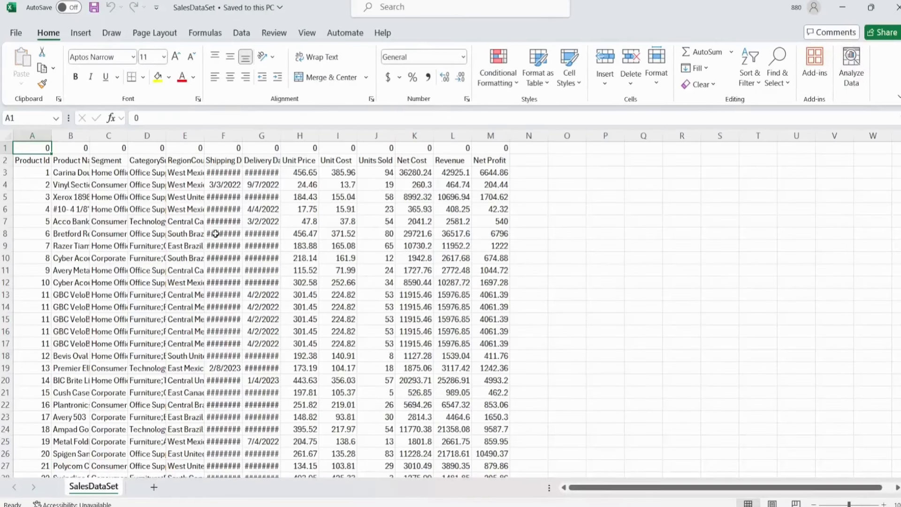
Inspect the header row and the combined CategorySubCategory values, fitting that column's width to its contents
{"action": "left_click", "coordinate": [35, 161]}
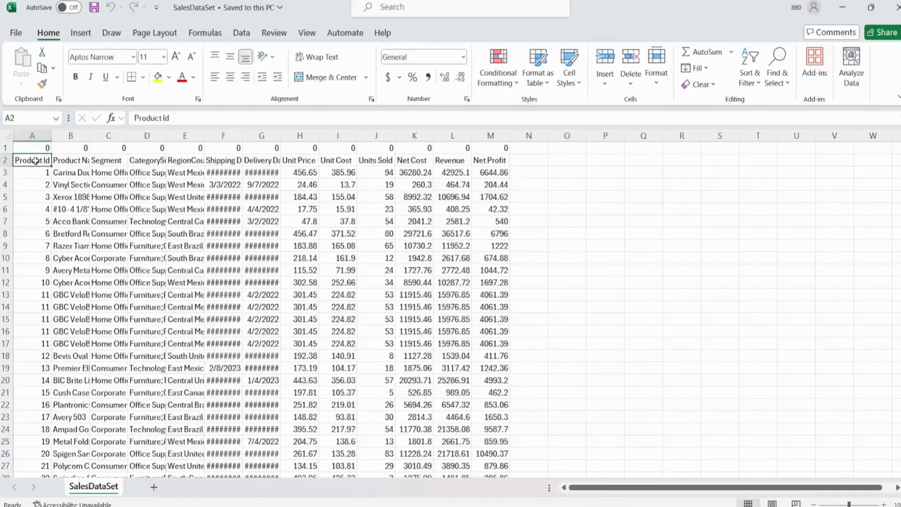
{"action": "left_click", "coordinate": [68, 160]}
{"action": "left_click", "coordinate": [101, 160]}
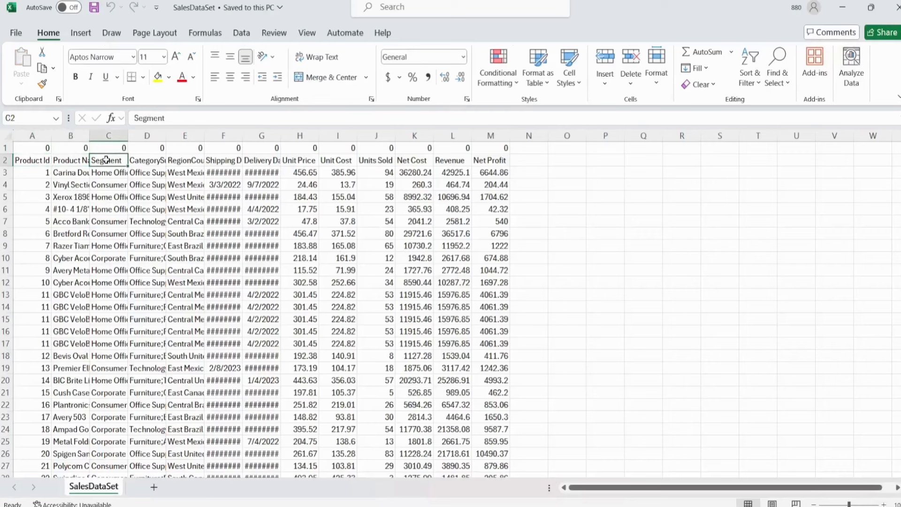
{"action": "double_click", "coordinate": [168, 136]}
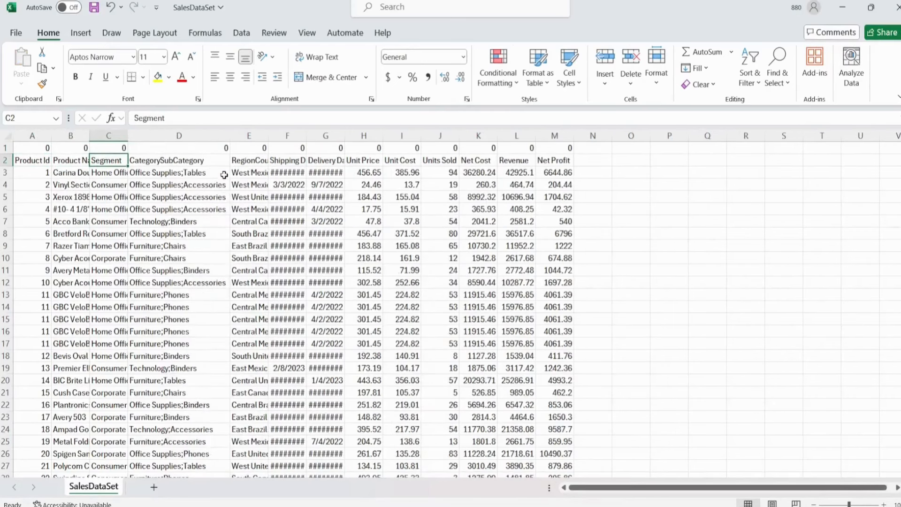
{"action": "left_click", "coordinate": [199, 162]}
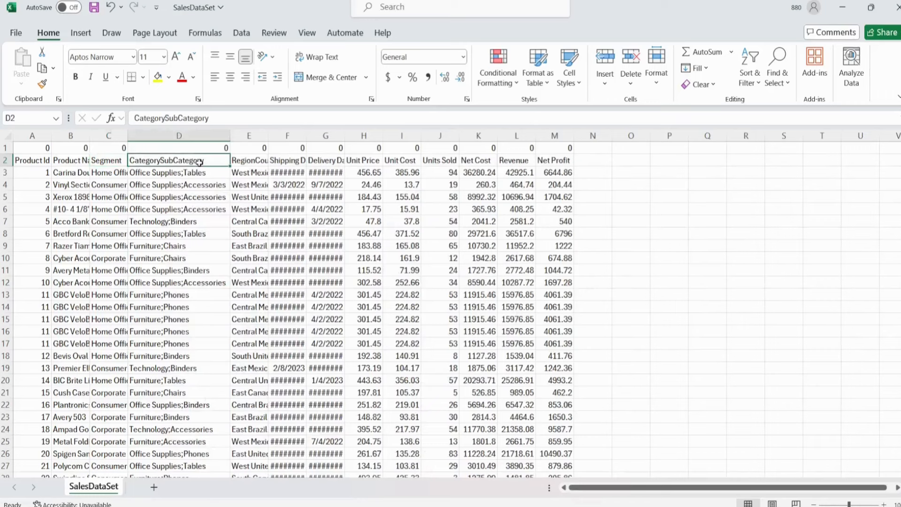
{"action": "left_click", "coordinate": [157, 174]}
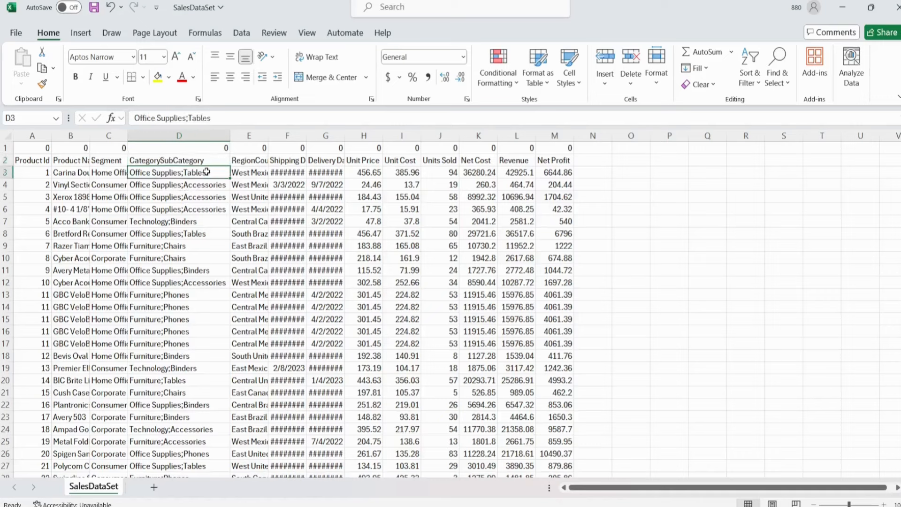
{"action": "left_click", "coordinate": [211, 208]}
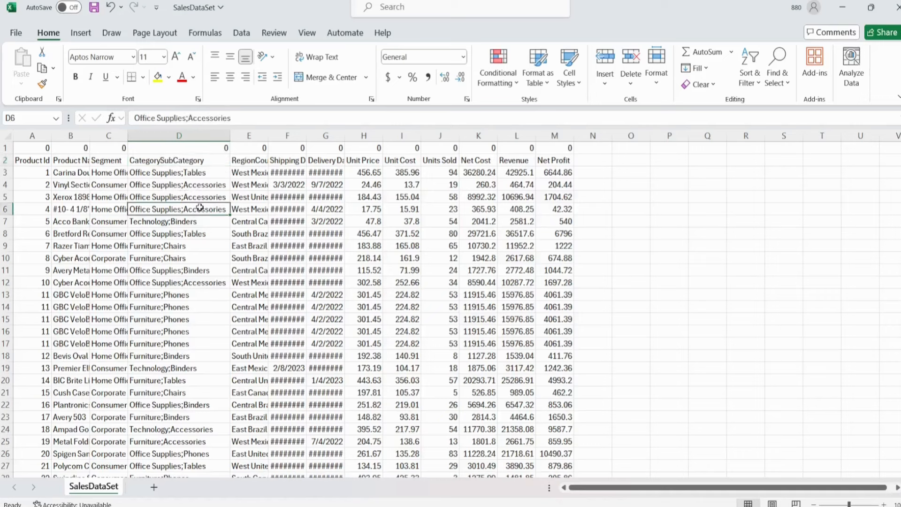
{"action": "left_click", "coordinate": [176, 160]}
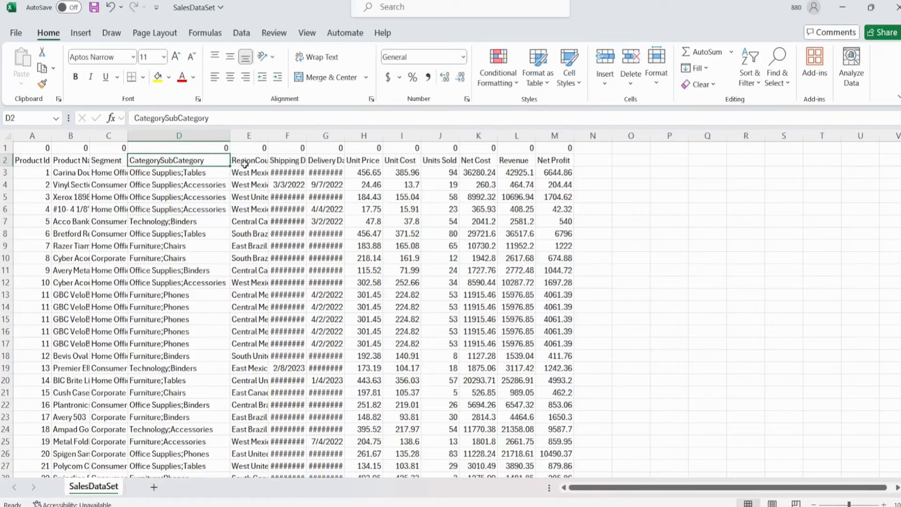
Fit the RegionCountry and Shipping Date columns to their contents and review their headers and entries
{"action": "double_click", "coordinate": [269, 136]}
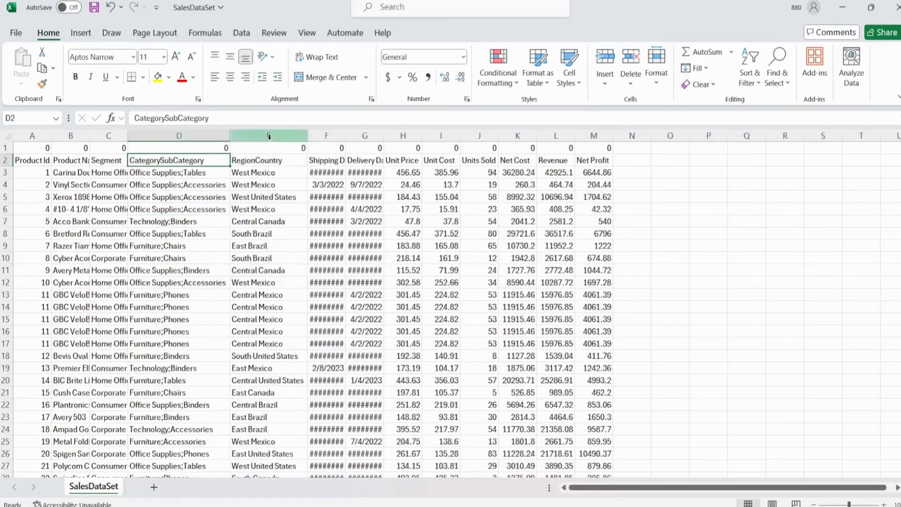
{"action": "left_click", "coordinate": [253, 161]}
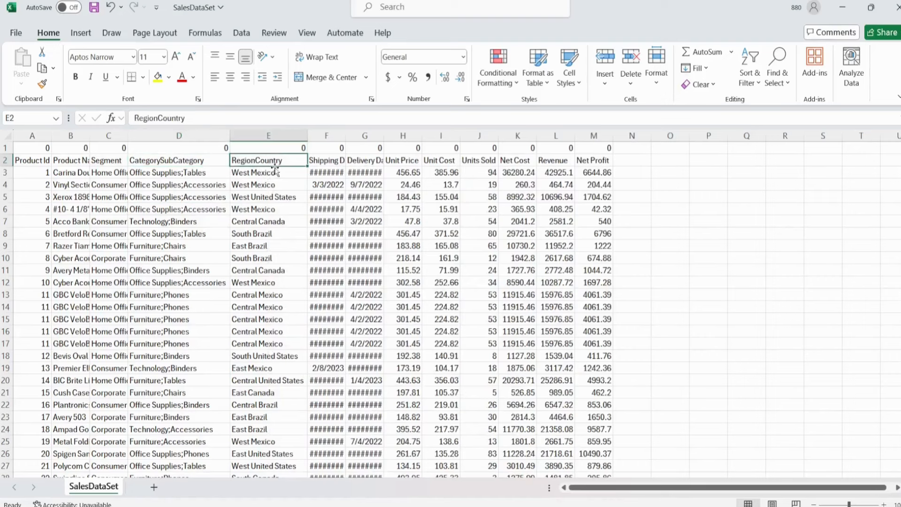
{"action": "double_click", "coordinate": [343, 138]}
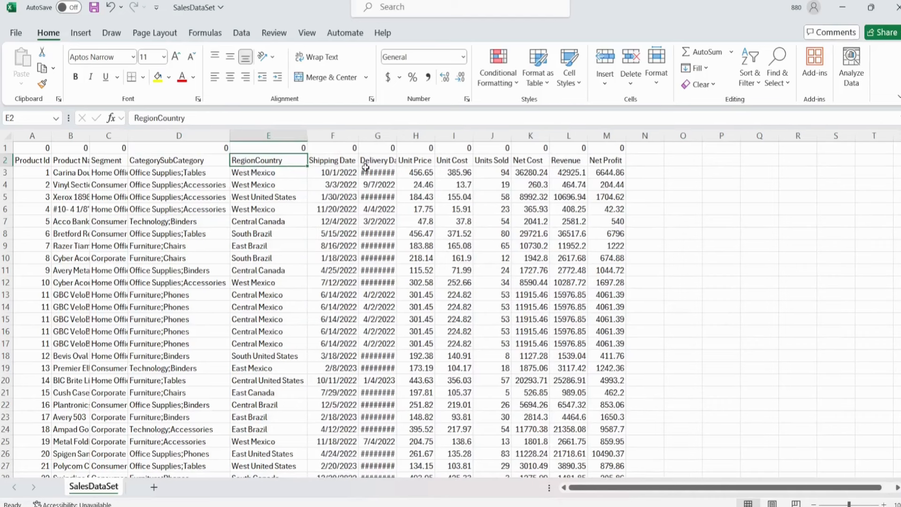
{"action": "left_click", "coordinate": [342, 159]}
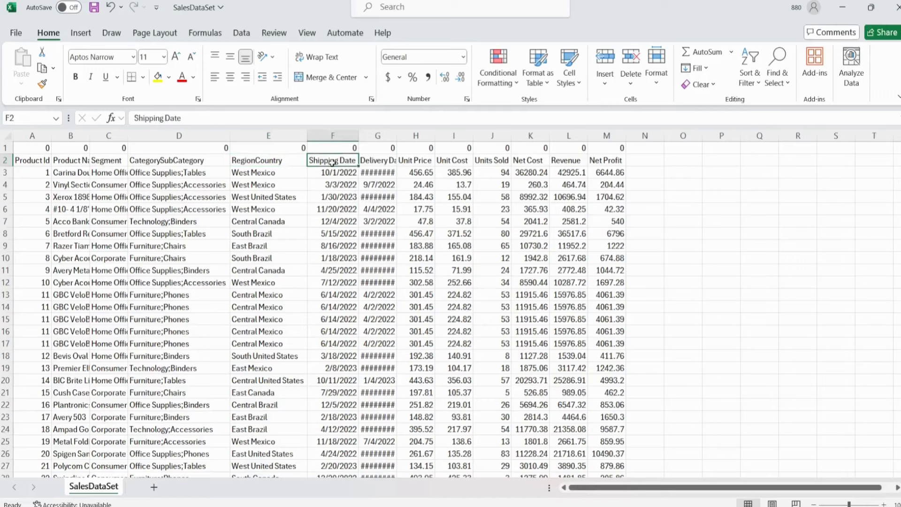
{"action": "left_click", "coordinate": [345, 173]}
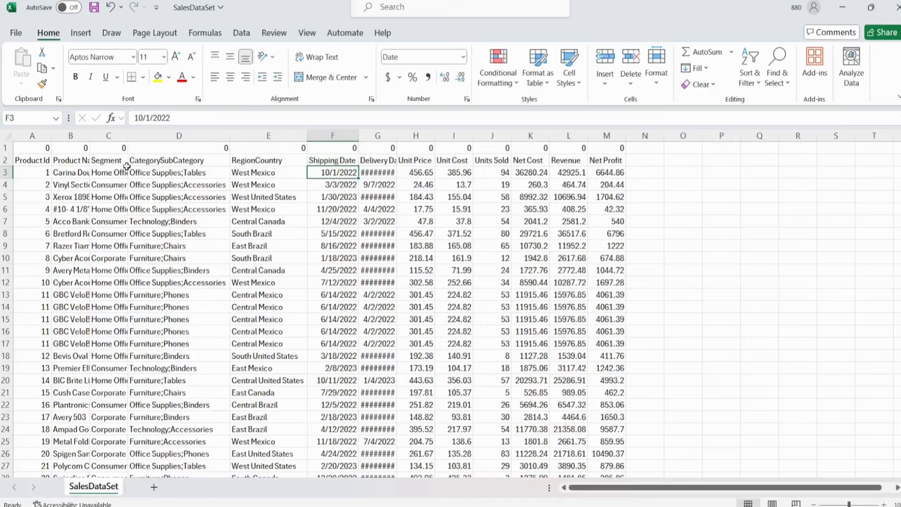
{"action": "left_click", "coordinate": [182, 221]}
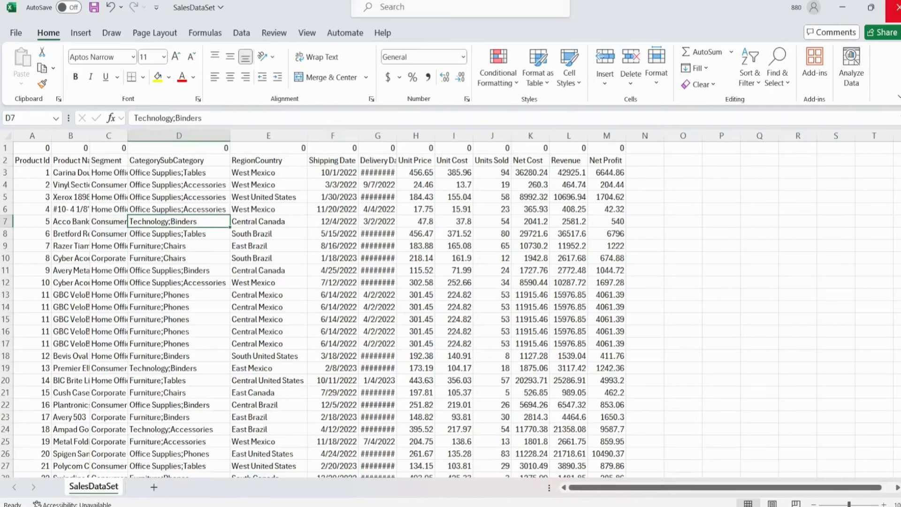
Close the SalesDataSet file without saving the changes and switch to Power BI Desktop
{"action": "left_click", "coordinate": [891, 8]}
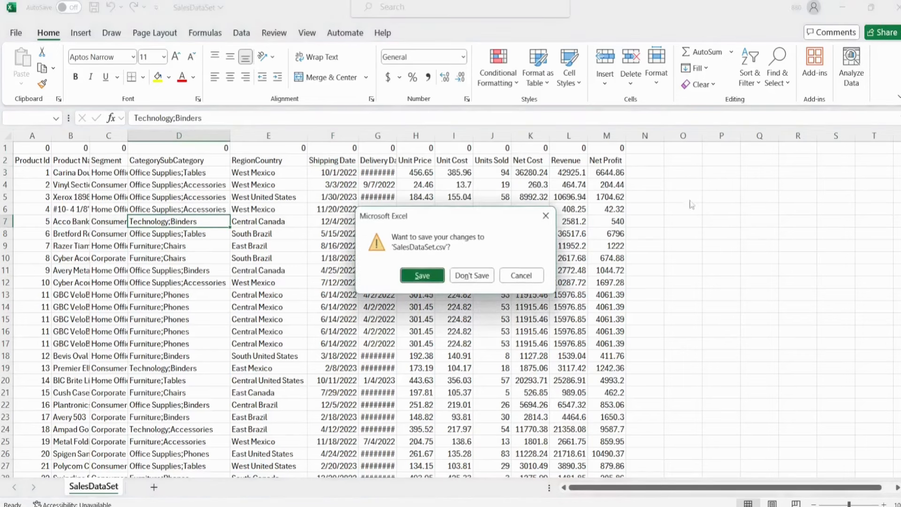
{"action": "left_click", "coordinate": [472, 280]}
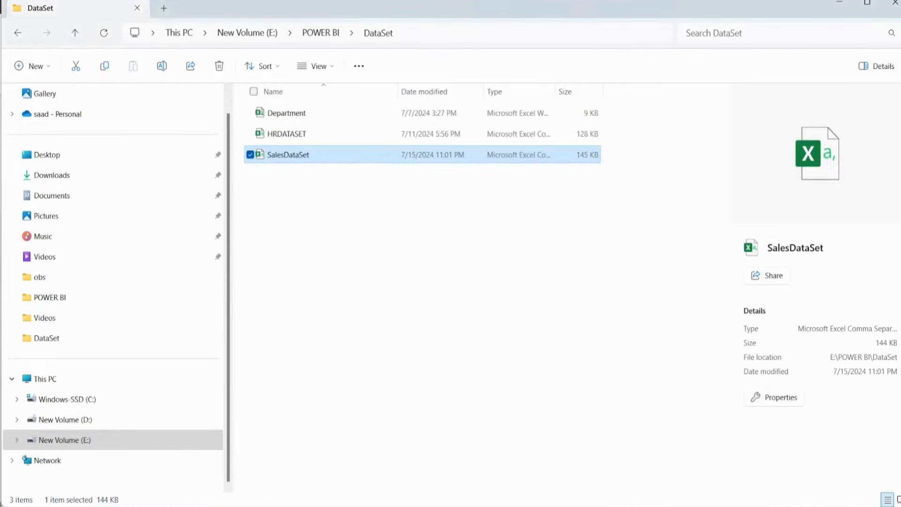
{"action": "left_click", "coordinate": [614, 505]}
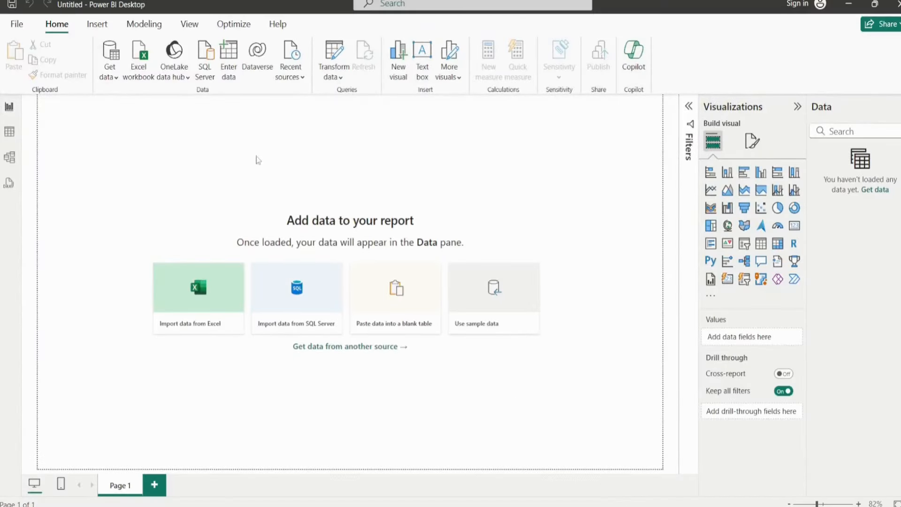
Import SalesDataSet from the DataSet folder as an Excel workbook source, showing all file types, and open it for data transformation
{"action": "left_click", "coordinate": [113, 78]}
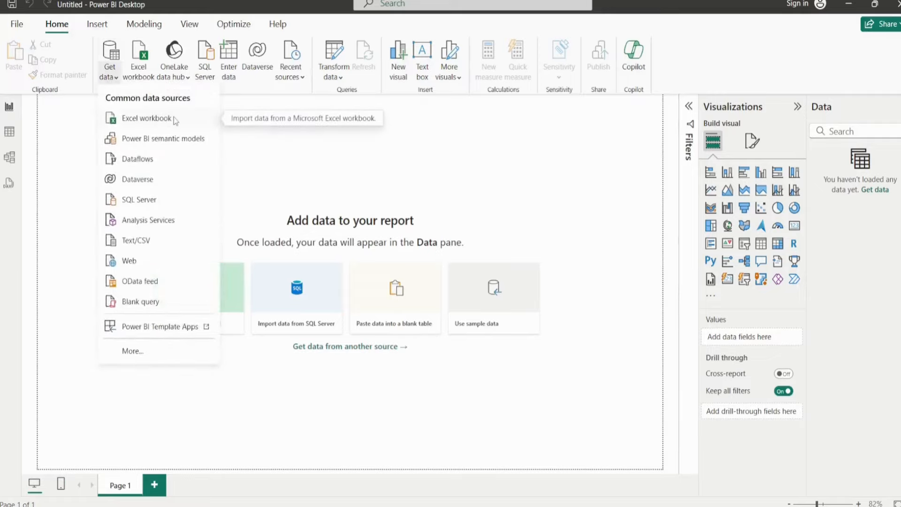
{"action": "left_click", "coordinate": [138, 120]}
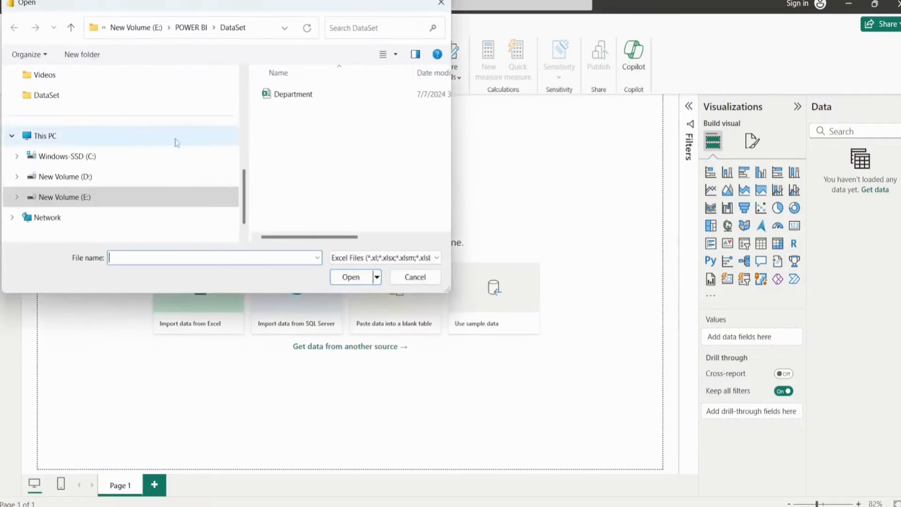
{"action": "left_click", "coordinate": [405, 257]}
{"action": "left_click", "coordinate": [364, 277]}
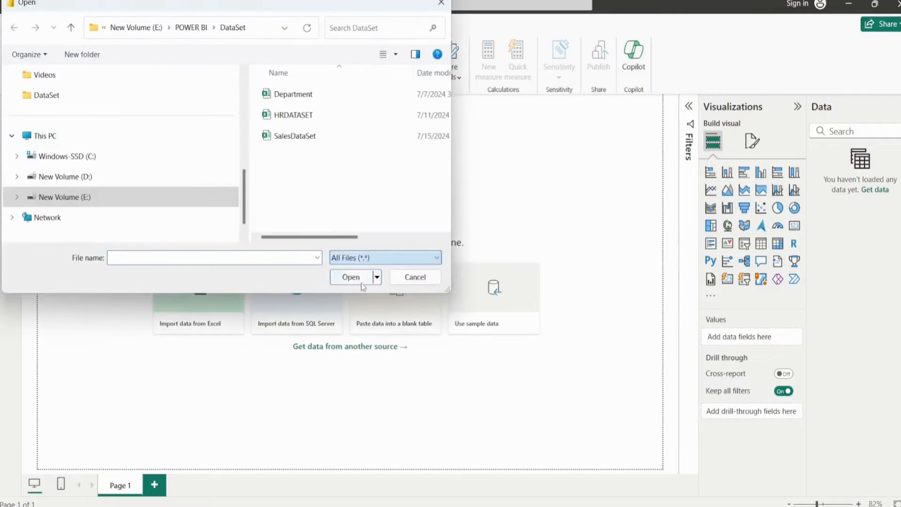
{"action": "double_click", "coordinate": [306, 145]}
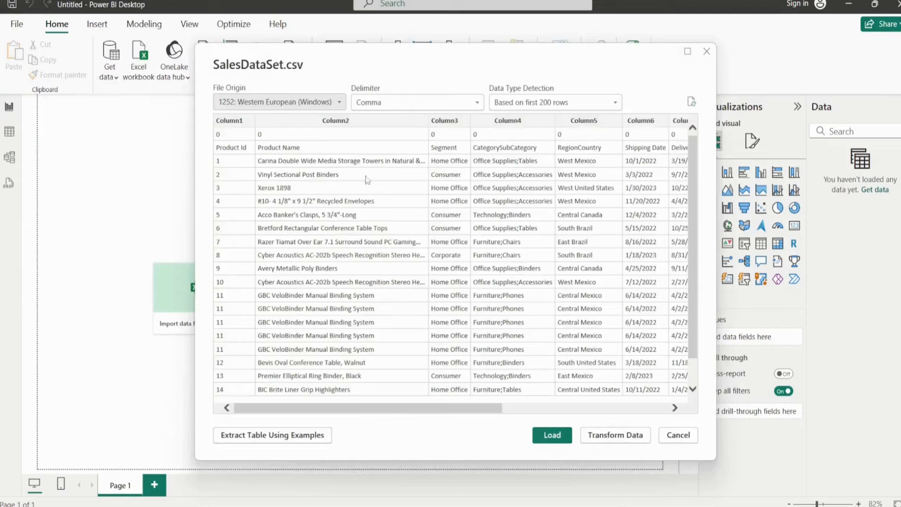
{"action": "left_click", "coordinate": [619, 436]}
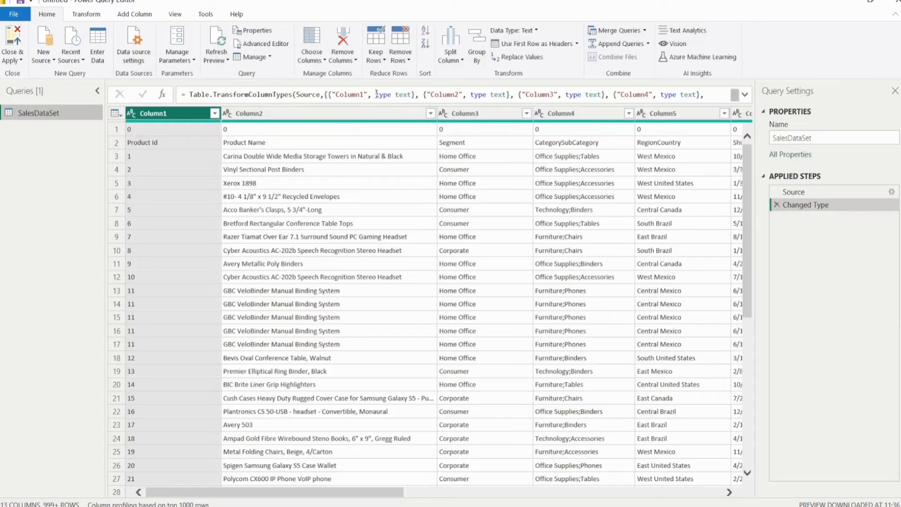
Remove the top 1 row, which holds only zeros, from the SalesDataSet query
{"action": "left_click", "coordinate": [115, 130]}
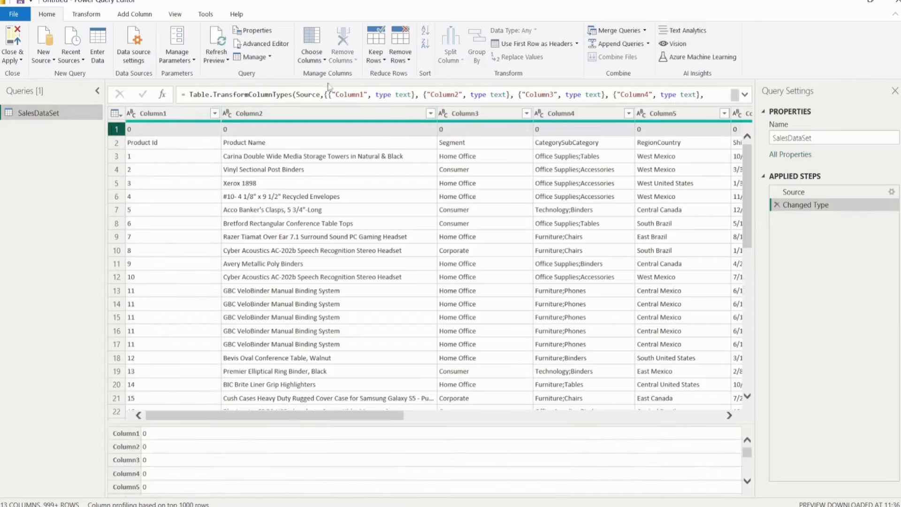
{"action": "left_click", "coordinate": [402, 63]}
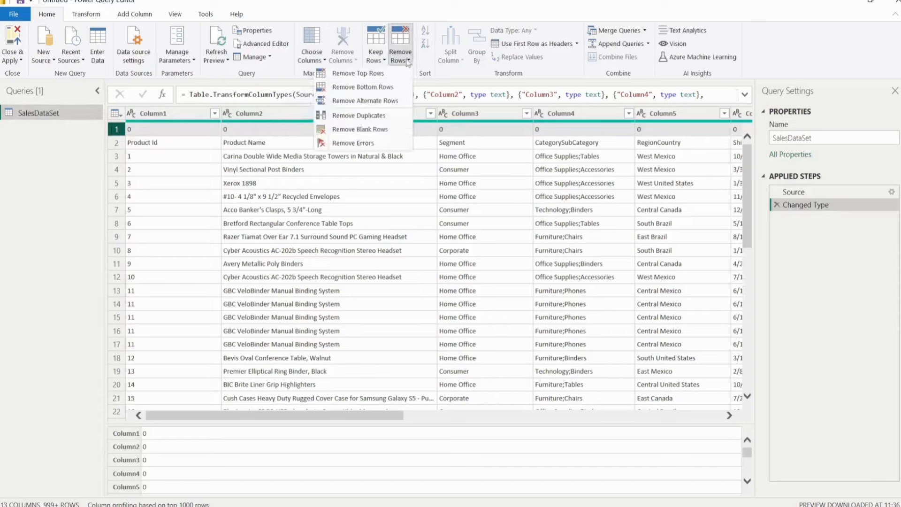
{"action": "left_click", "coordinate": [351, 75]}
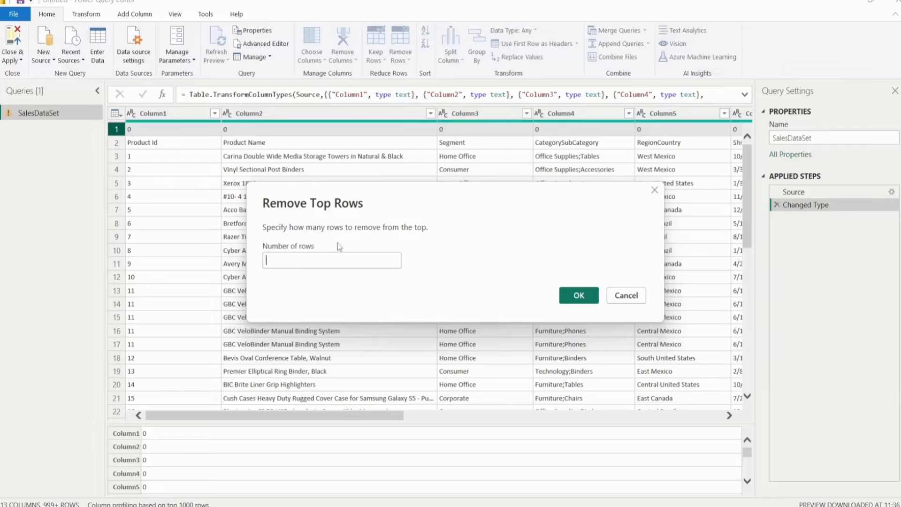
{"action": "left_click", "coordinate": [295, 262]}
{"action": "type", "text": "1"}
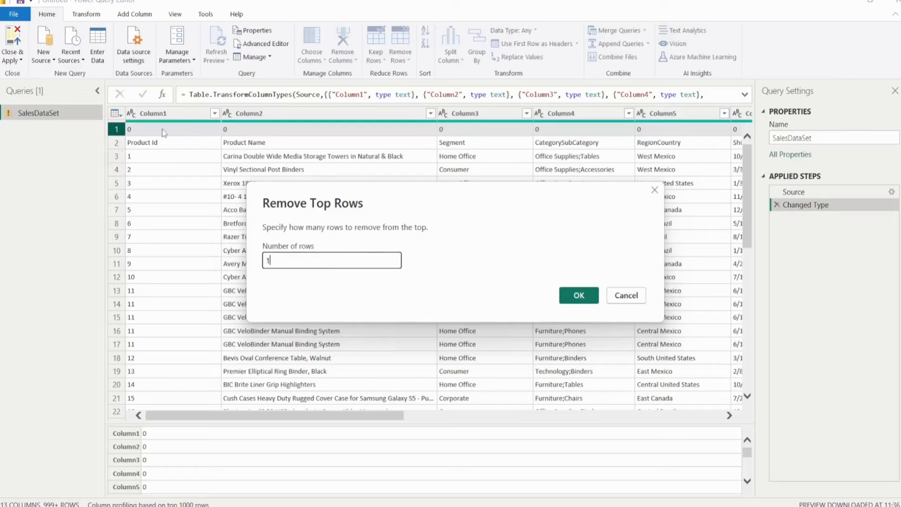
{"action": "left_click", "coordinate": [577, 296]}
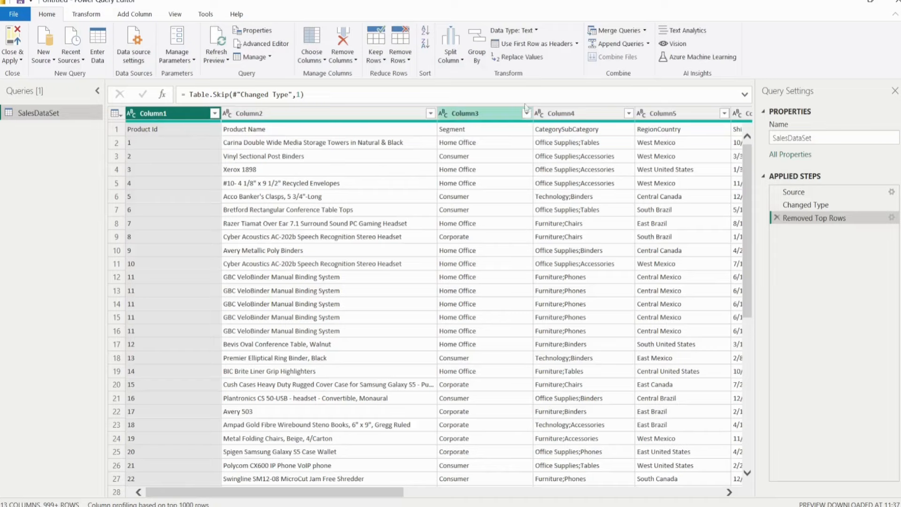
Promote the first row to column headers and remove the duplicate rows based on the Product Id column
{"action": "left_click", "coordinate": [577, 44]}
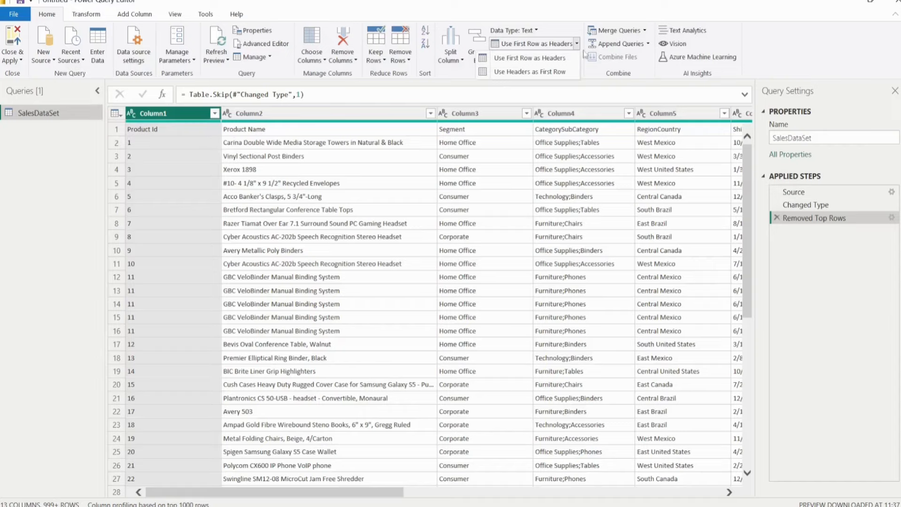
{"action": "left_click", "coordinate": [544, 62]}
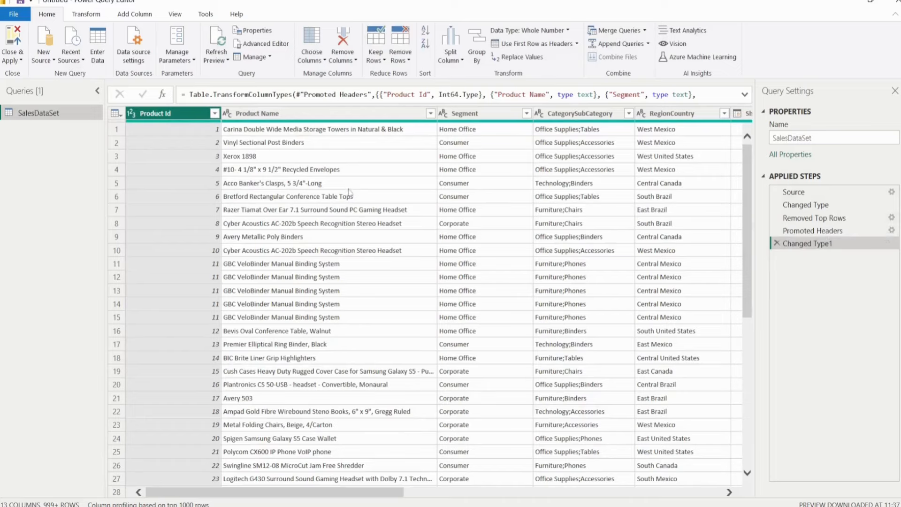
{"action": "left_click", "coordinate": [408, 61]}
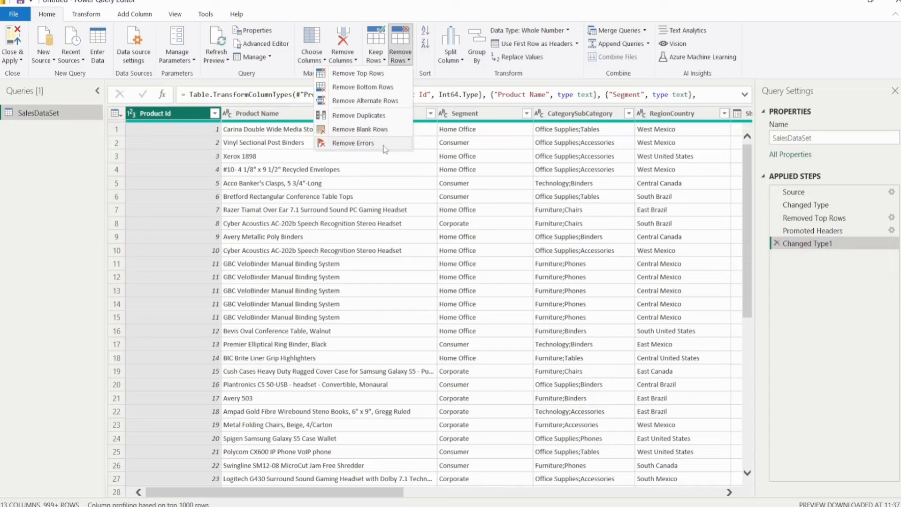
{"action": "left_click", "coordinate": [357, 117]}
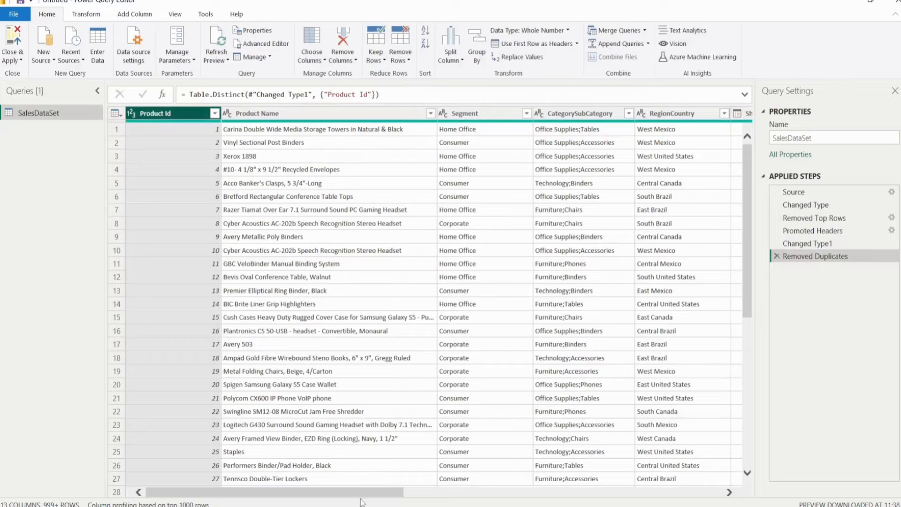
{"action": "left_click_drag", "start_coordinate": [347, 496], "coordinate": [346, 476]}
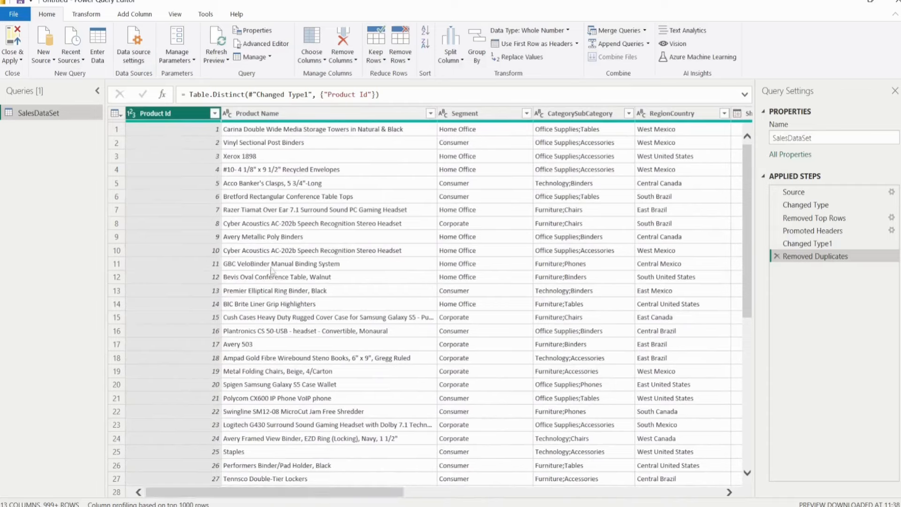
Set the Product Name column's data type to Text and check the data type of the Product Id column
{"action": "left_click", "coordinate": [227, 115]}
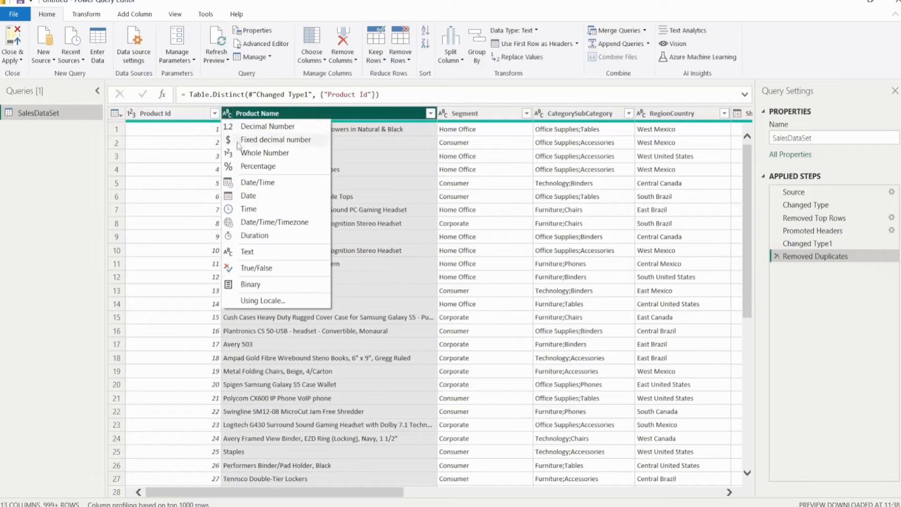
{"action": "left_click", "coordinate": [245, 254]}
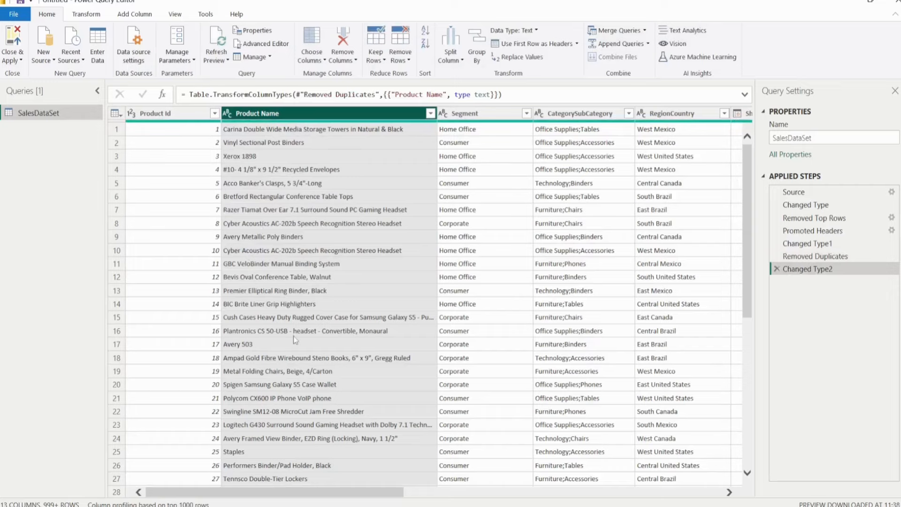
{"action": "left_click", "coordinate": [131, 114]}
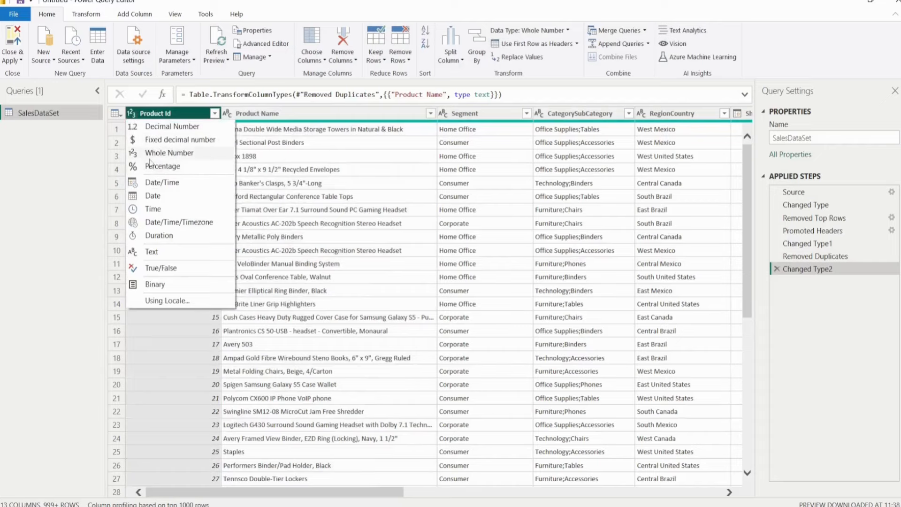
{"action": "left_click", "coordinate": [331, 278]}
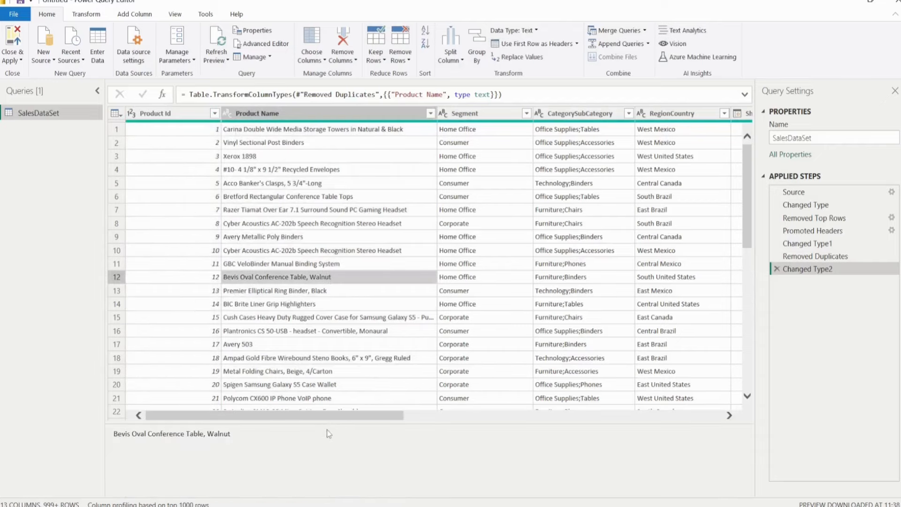
Start a custom column in the SalesDataSet query and name it Shipping Year
{"action": "left_click_drag", "start_coordinate": [324, 417], "coordinate": [429, 414]}
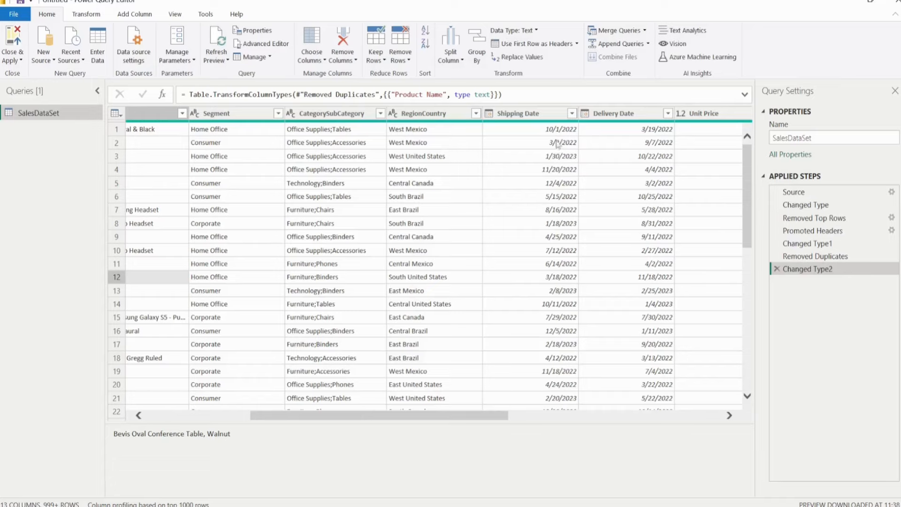
{"action": "left_click", "coordinate": [529, 116]}
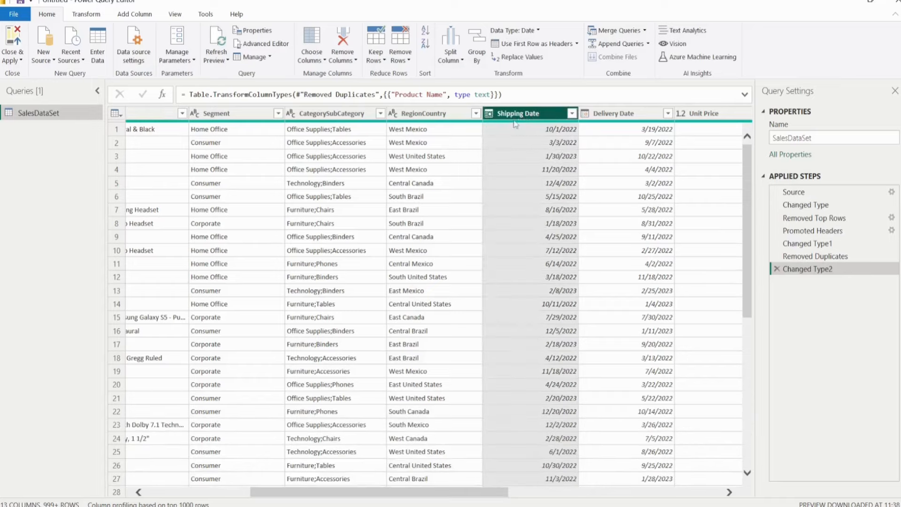
{"action": "left_click", "coordinate": [134, 16]}
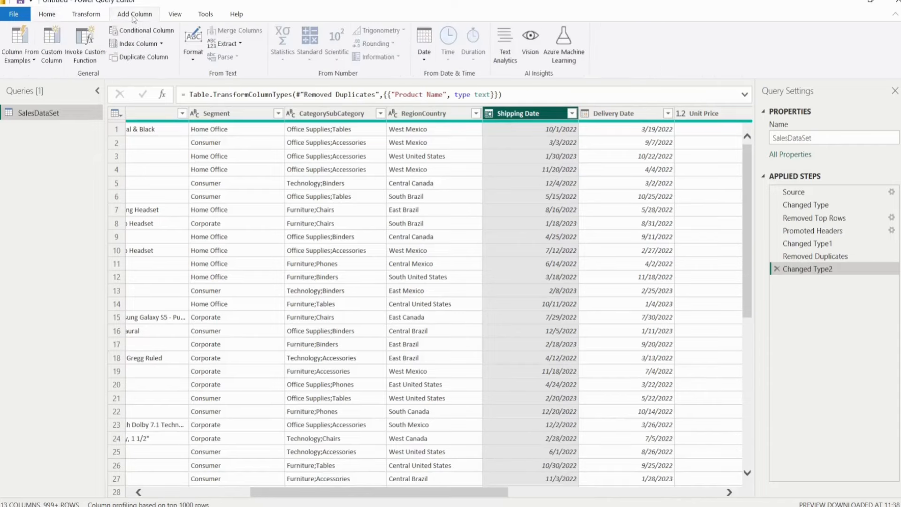
{"action": "left_click", "coordinate": [52, 57]}
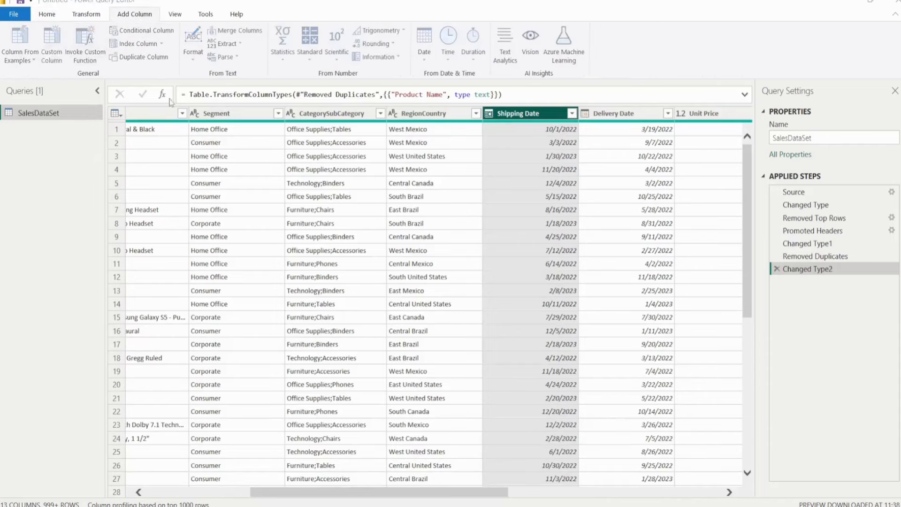
{"action": "left_click_drag", "start_coordinate": [391, 121], "coordinate": [568, 160]}
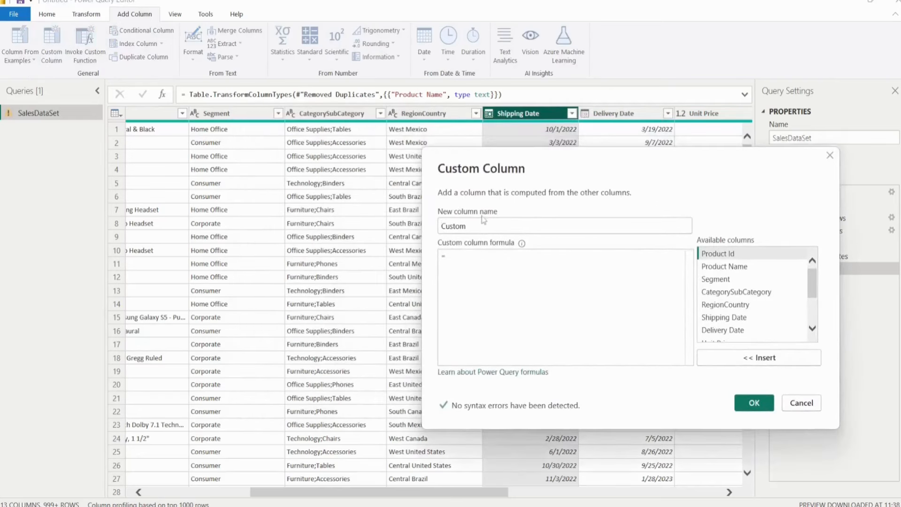
{"action": "double_click", "coordinate": [484, 227]}
{"action": "type", "text": "Shi"}
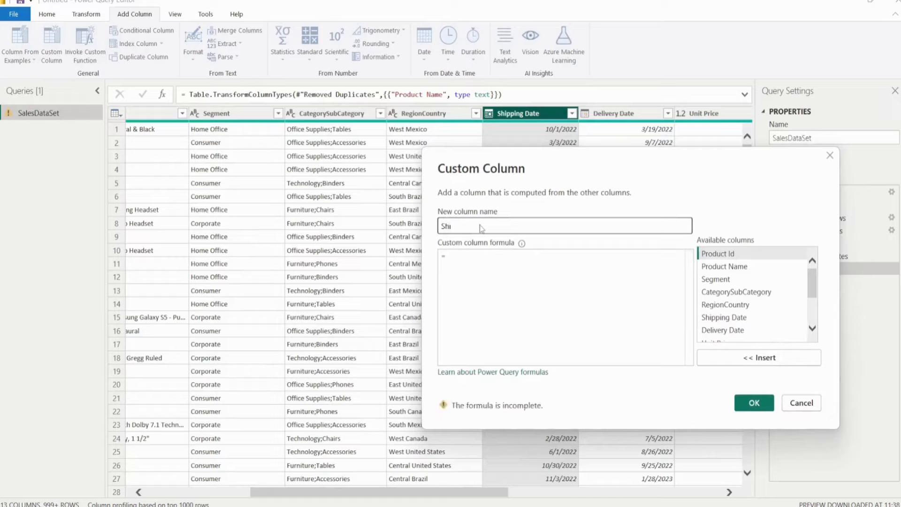
{"action": "type", "text": "pping Year"}
Enter the Date.Year() function as the Shipping Year column's formula, without any leftover text in front of it
{"action": "left_click", "coordinate": [488, 254]}
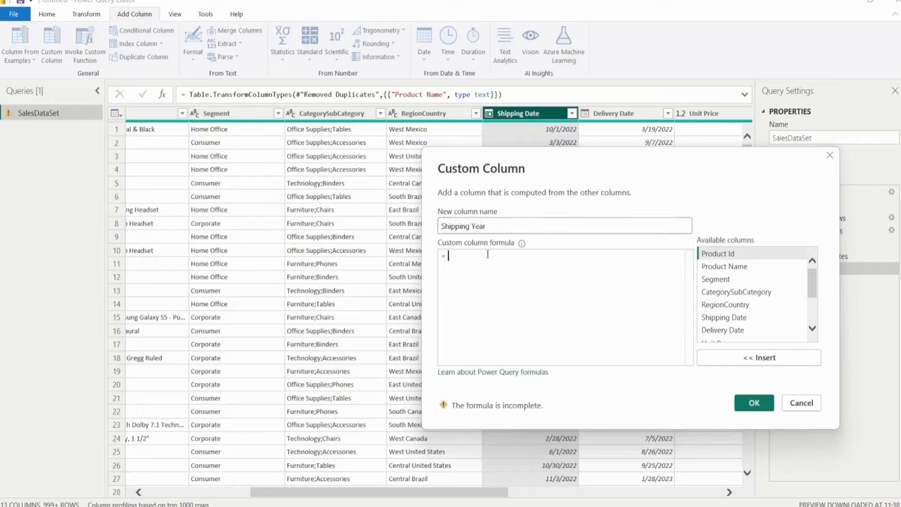
{"action": "type", "text": "da"}
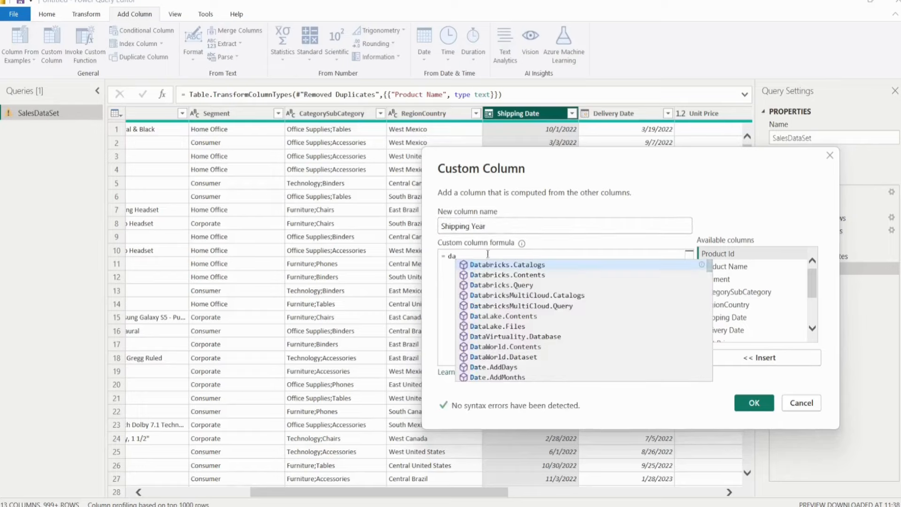
{"action": "type", "text": "te."}
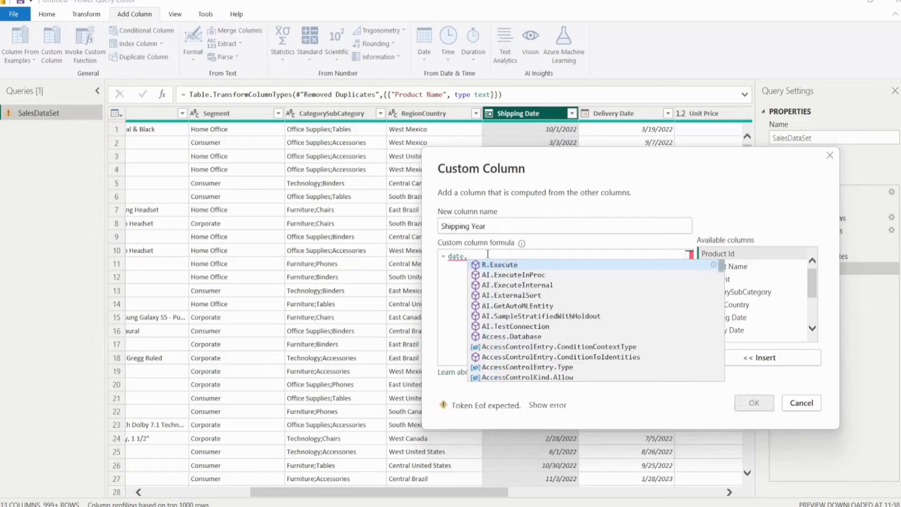
{"action": "type", "text": "ye"}
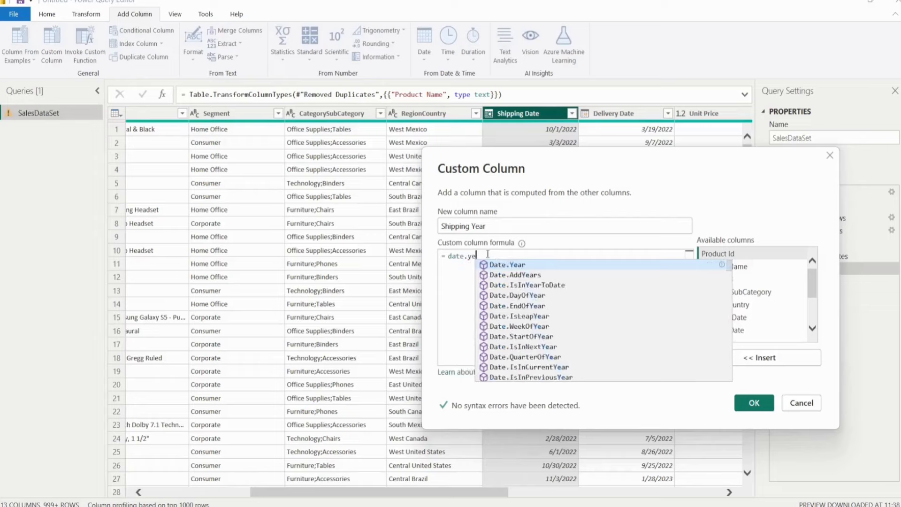
{"action": "left_click", "coordinate": [507, 264]}
{"action": "left_click", "coordinate": [467, 258]}
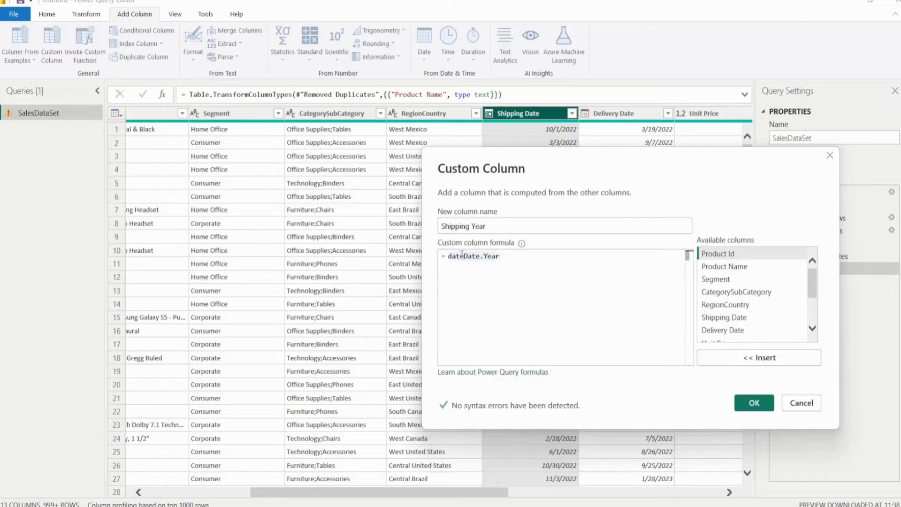
{"action": "key", "text": "BackSpace"}
{"action": "key", "text": "BackSpace"}
{"action": "key", "text": "BackSpace"}
{"action": "key", "text": "BackSpace"}
{"action": "key", "text": "End"}
{"action": "type", "text": "()"}
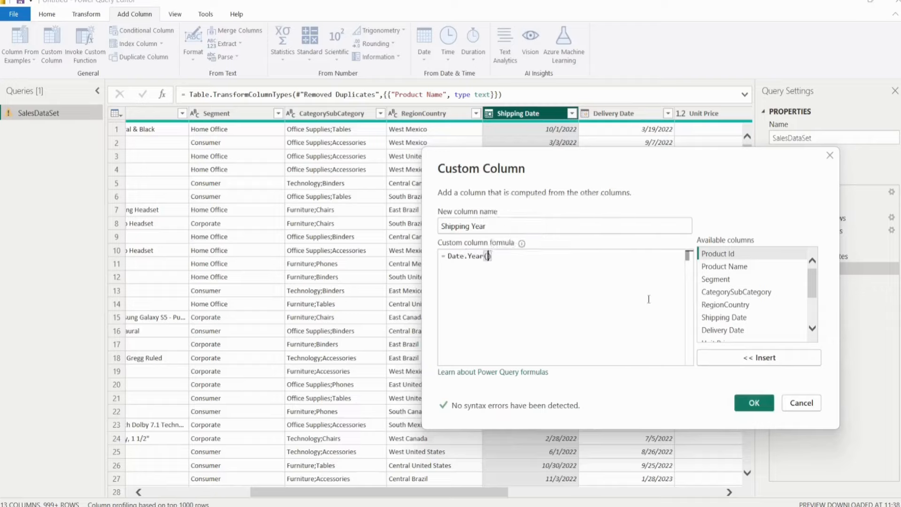
Insert the Shipping Date column as the Date.Year argument and create the Shipping Year column
{"action": "scroll", "coordinate": [817, 326], "scroll_direction": "down", "scroll_amount": 2}
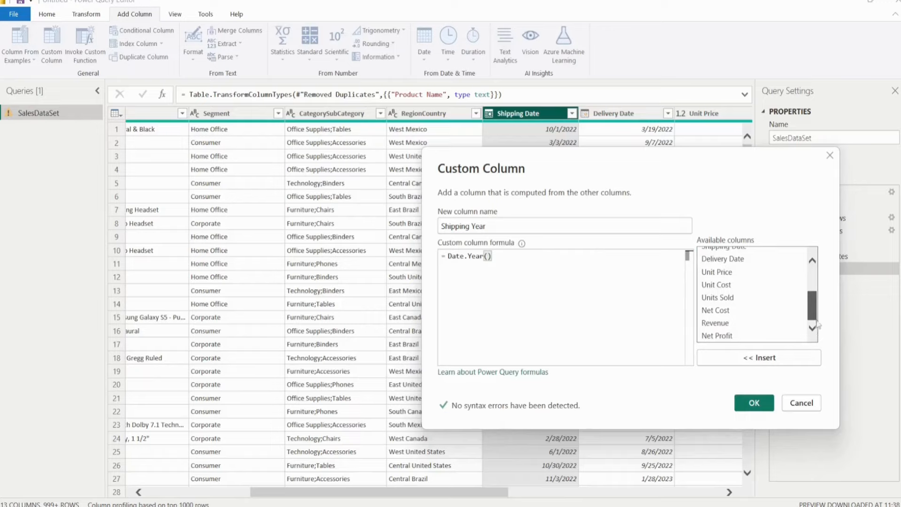
{"action": "scroll", "coordinate": [750, 293], "scroll_direction": "up", "scroll_amount": 1}
{"action": "left_click", "coordinate": [724, 277]}
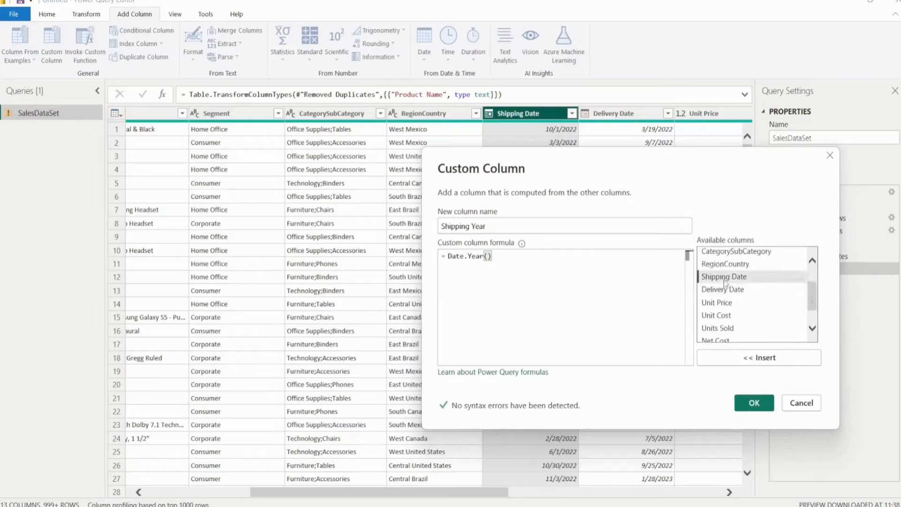
{"action": "left_click", "coordinate": [744, 359]}
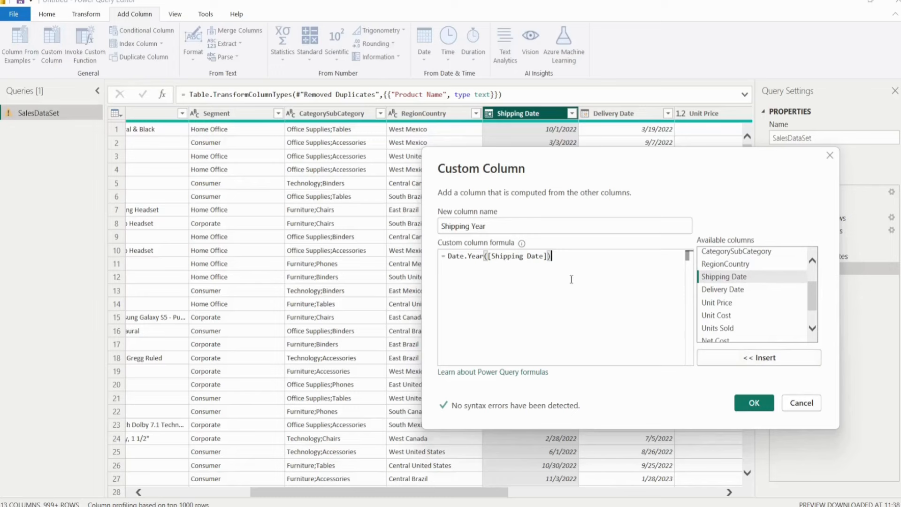
{"action": "left_click", "coordinate": [751, 403]}
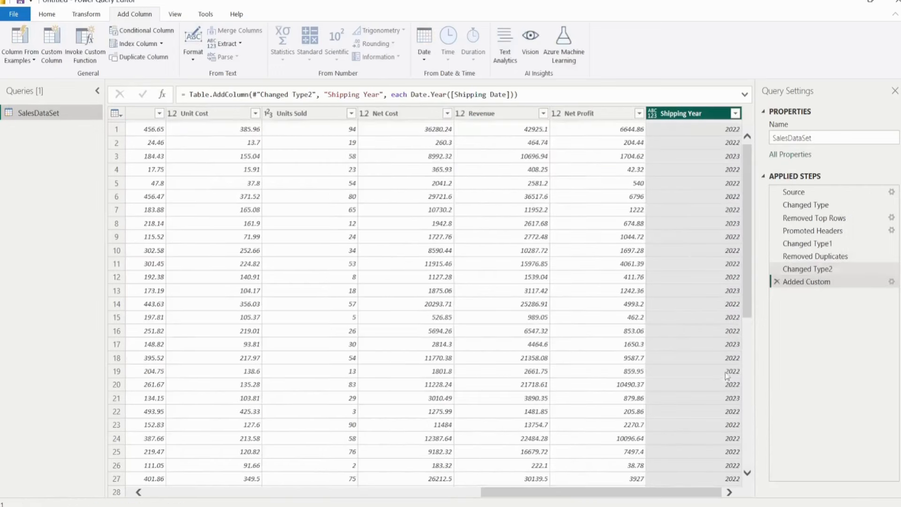
Set the Shipping Year column's data type to Whole Number and move the column directly after Shipping Date
{"action": "left_click", "coordinate": [655, 121]}
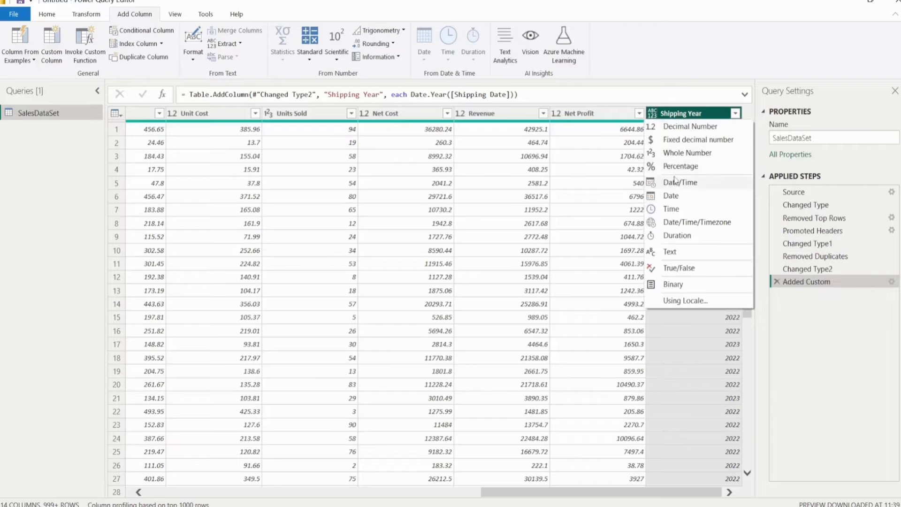
{"action": "left_click", "coordinate": [670, 153]}
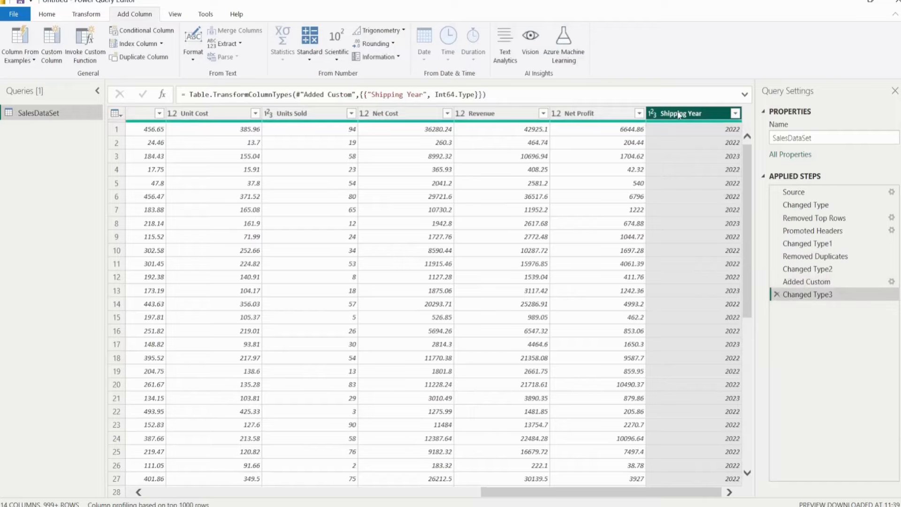
{"action": "left_click_drag", "start_coordinate": [672, 115], "coordinate": [245, 116]}
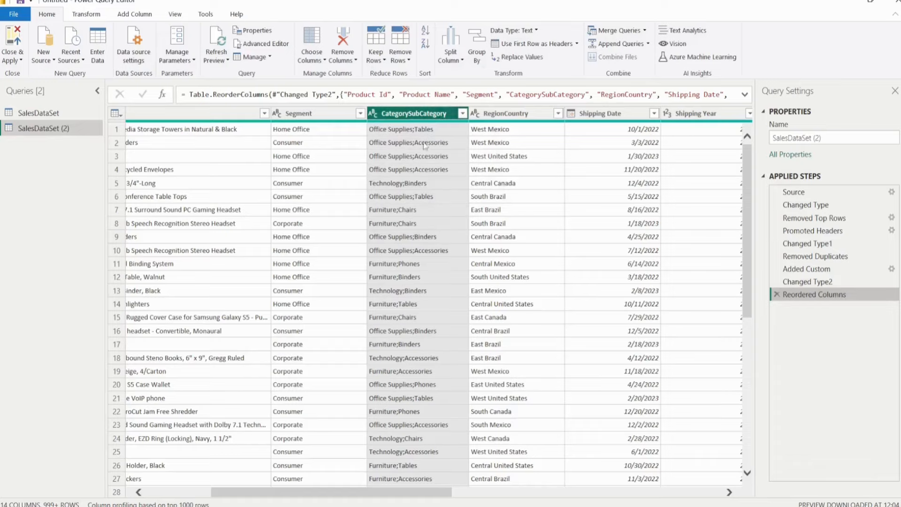
Split the CategorySubCategory column by the semicolon delimiter, at the left-most delimiter
{"action": "left_click", "coordinate": [459, 60]}
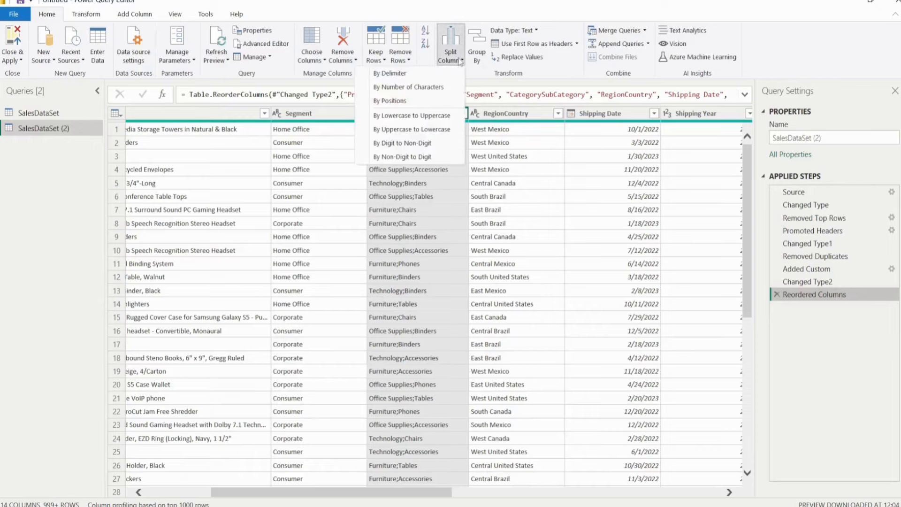
{"action": "left_click", "coordinate": [420, 75]}
{"action": "left_click_drag", "start_coordinate": [447, 124], "coordinate": [684, 151]}
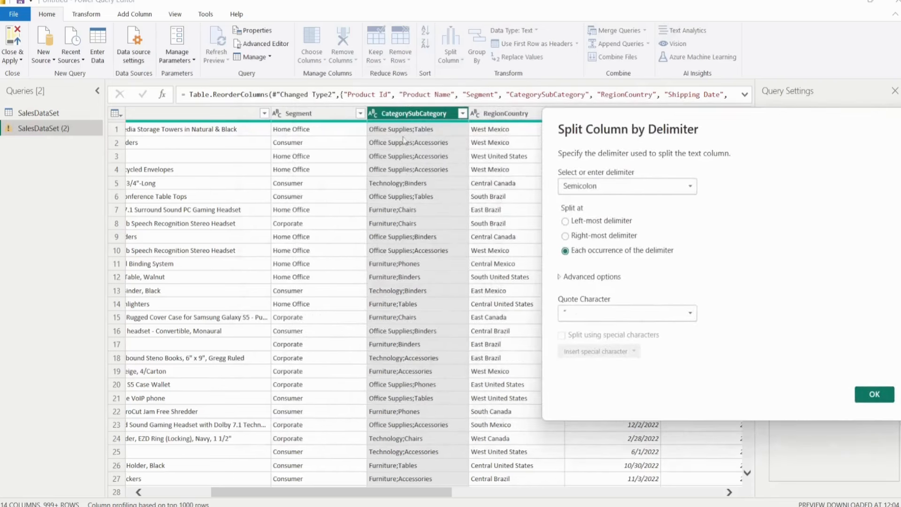
{"action": "left_click", "coordinate": [619, 185]}
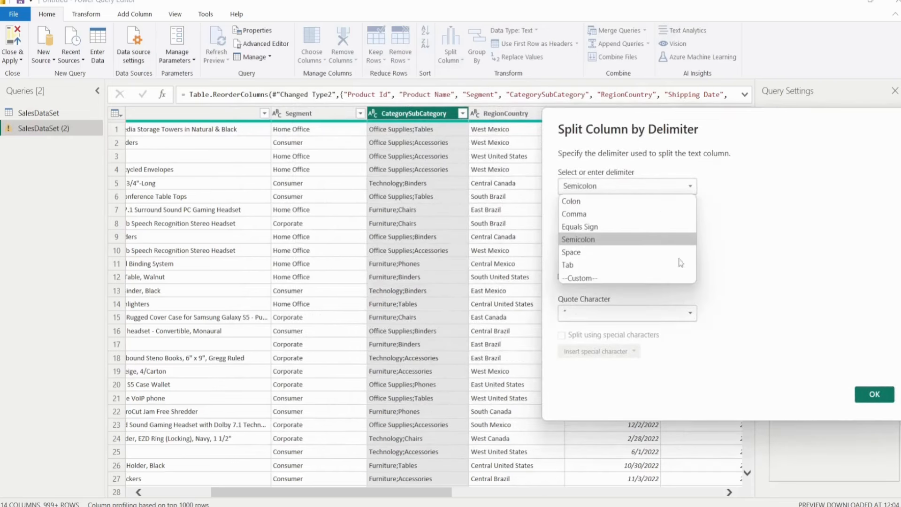
{"action": "left_click", "coordinate": [594, 277]}
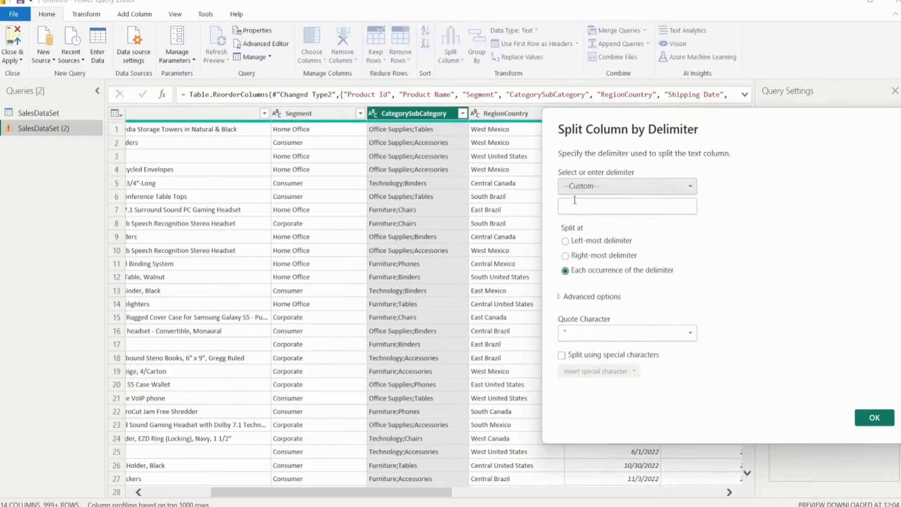
{"action": "left_click", "coordinate": [612, 190]}
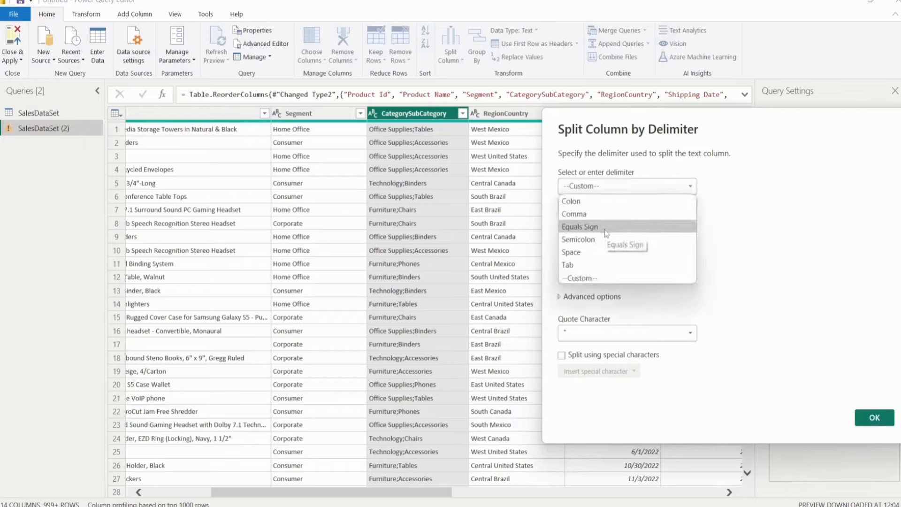
{"action": "left_click", "coordinate": [590, 240]}
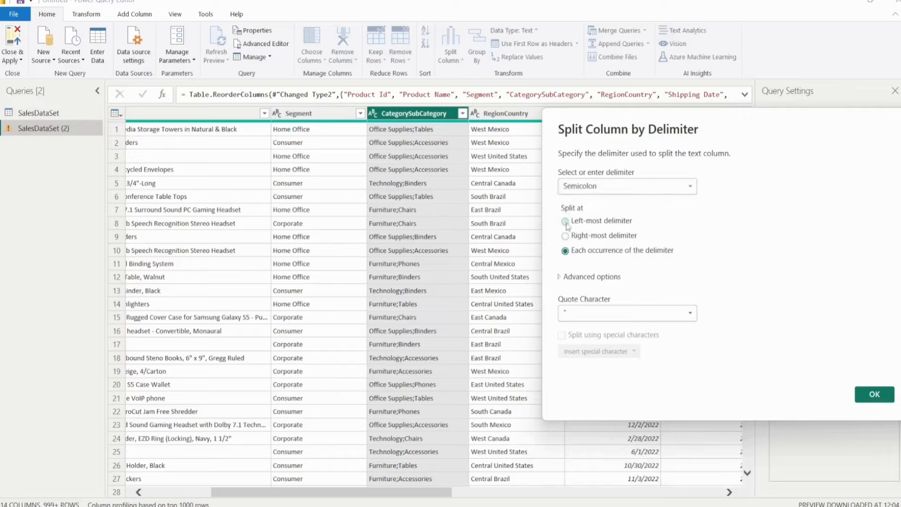
{"action": "left_click", "coordinate": [572, 225]}
{"action": "left_click", "coordinate": [874, 394]}
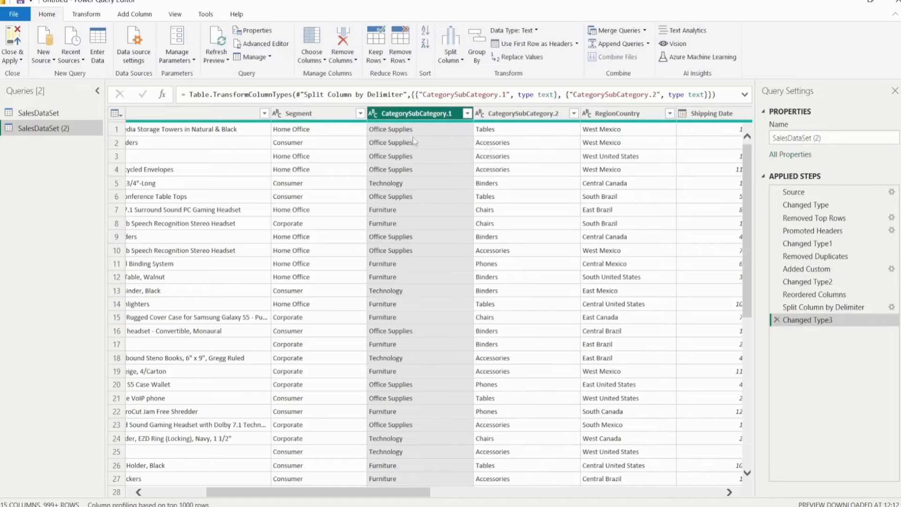
Rename the CategorySubCategory.1 column to Category
{"action": "double_click", "coordinate": [402, 114]}
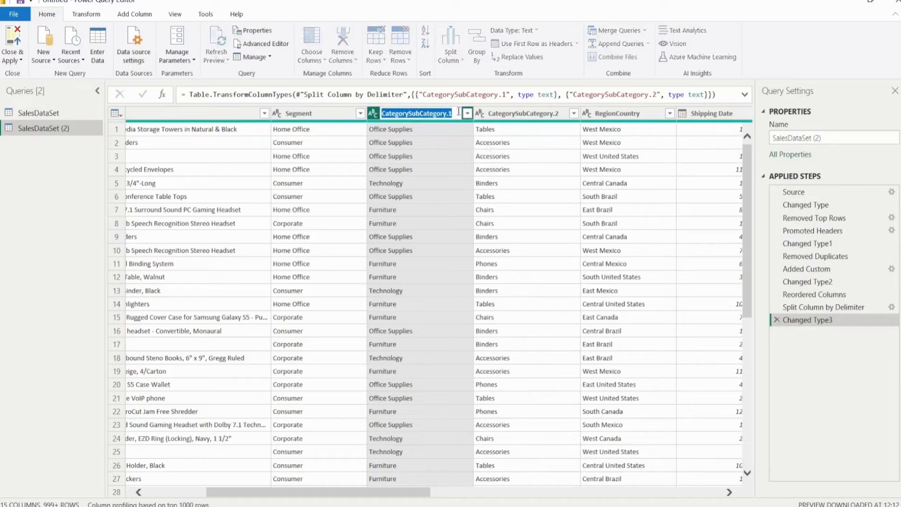
{"action": "left_click", "coordinate": [458, 112]}
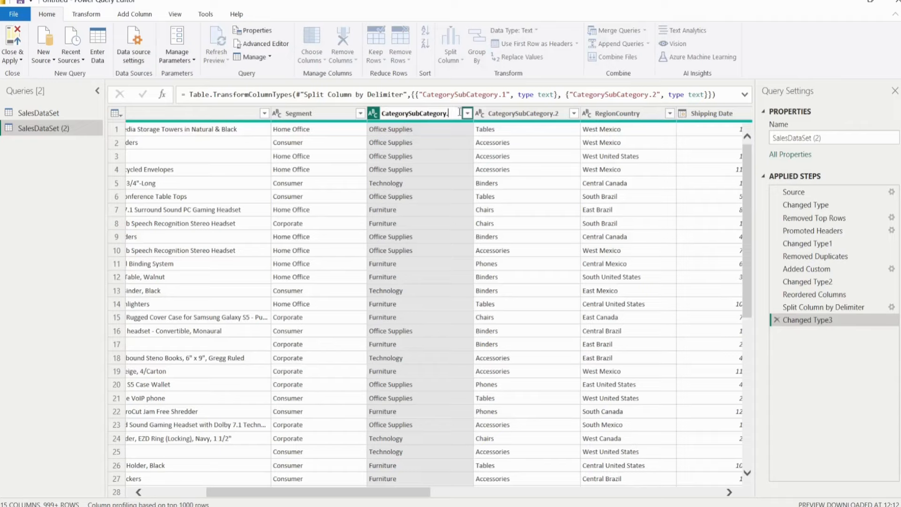
{"action": "key", "text": "BackSpace"}
{"action": "key", "text": "BackSpace"}
{"action": "key", "text": "BackSpace"}
{"action": "key", "text": "BackSpace"}
{"action": "key", "text": "BackSpace"}
{"action": "key", "text": "BackSpace"}
{"action": "key", "text": "BackSpace"}
{"action": "left_click", "coordinate": [534, 114]}
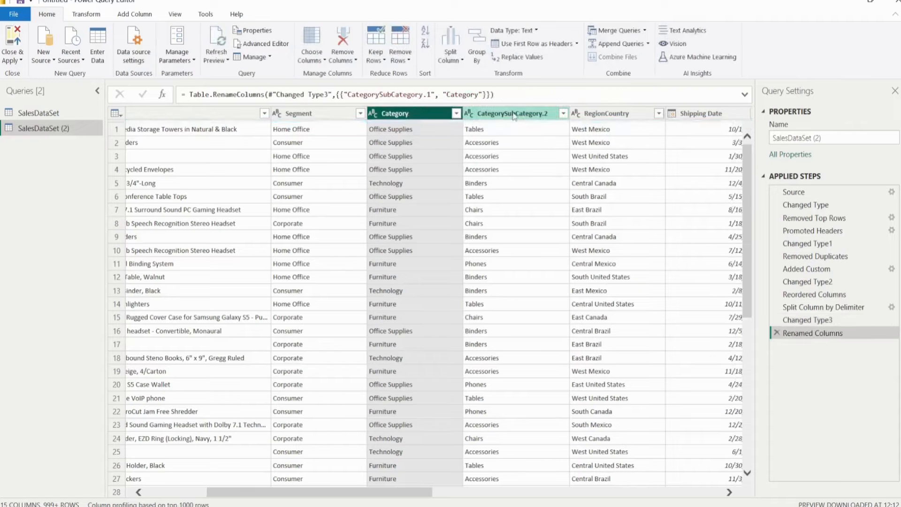
Rename the CategorySubCategory.2 column to "SubCategory." by removing the Category prefix and the trailing number
{"action": "double_click", "coordinate": [513, 114]}
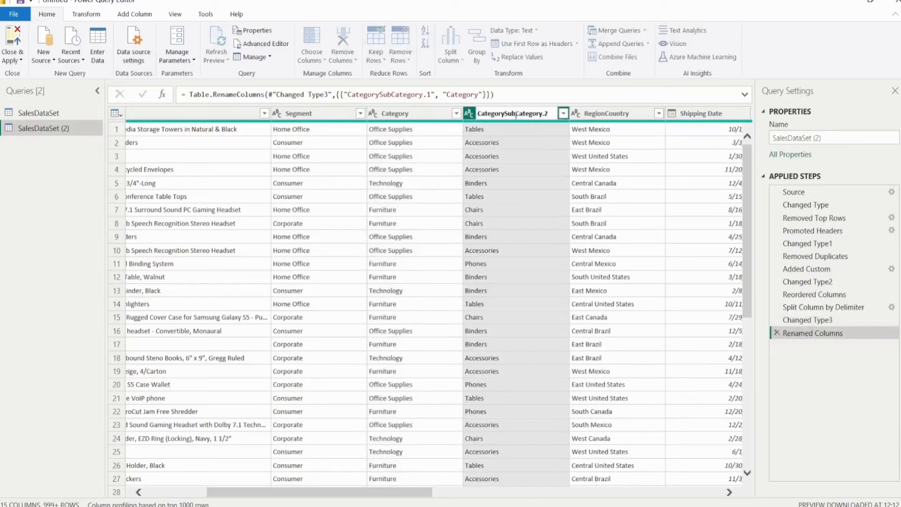
{"action": "key", "text": "BackSpace"}
{"action": "key", "text": "BackSpace"}
{"action": "key", "text": "BackSpace"}
{"action": "key", "text": "BackSpace"}
{"action": "key", "text": "BackSpace"}
{"action": "key", "text": "BackSpace"}
{"action": "key", "text": "BackSpace"}
{"action": "key", "text": "BackSpace"}
{"action": "key", "text": "Return"}
Set the data type of both the subcategory column and the Category column to Text
{"action": "left_click", "coordinate": [468, 115]}
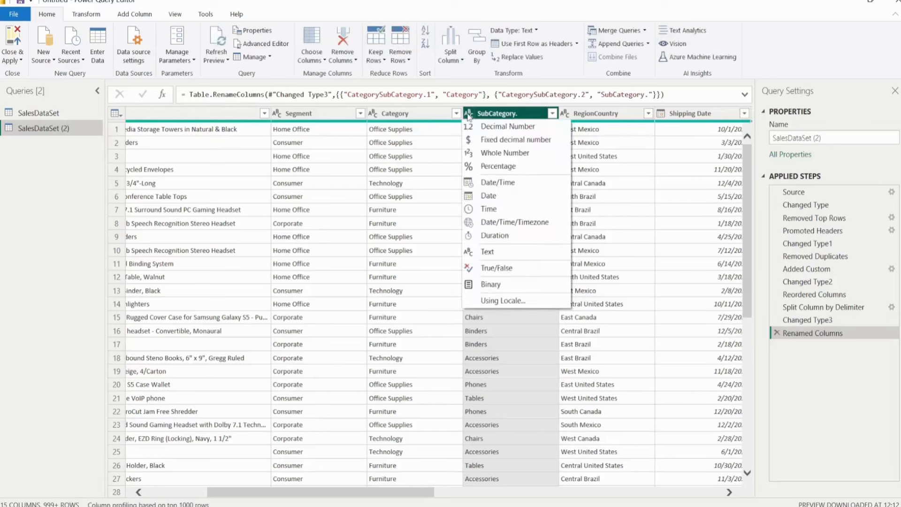
{"action": "left_click", "coordinate": [491, 250]}
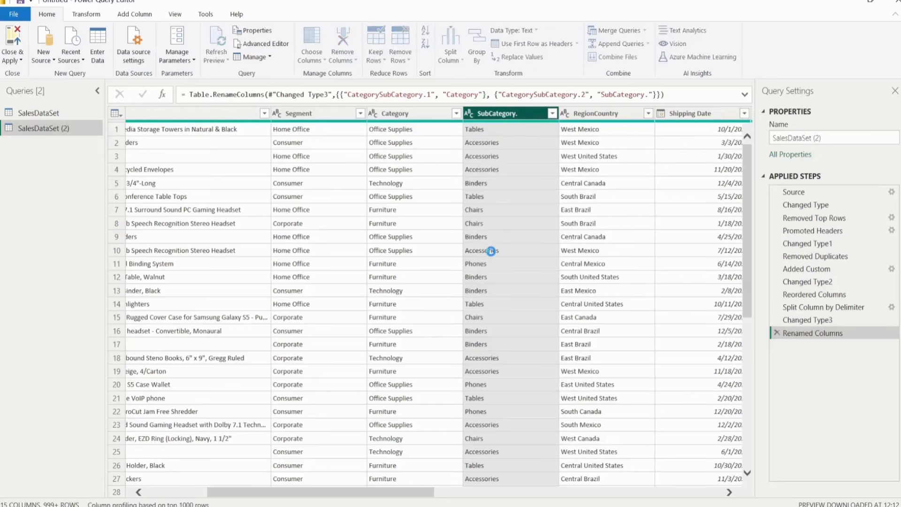
{"action": "left_click", "coordinate": [386, 113]}
{"action": "left_click", "coordinate": [373, 113]}
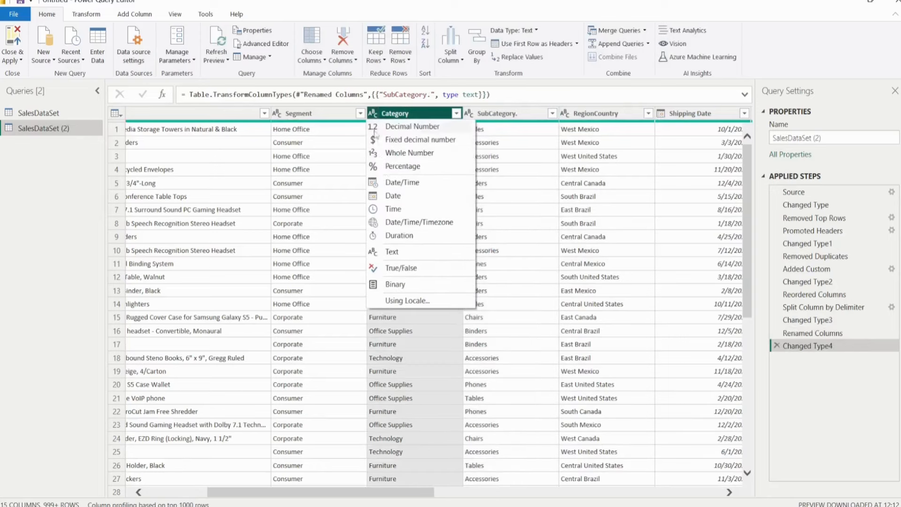
{"action": "left_click", "coordinate": [393, 251]}
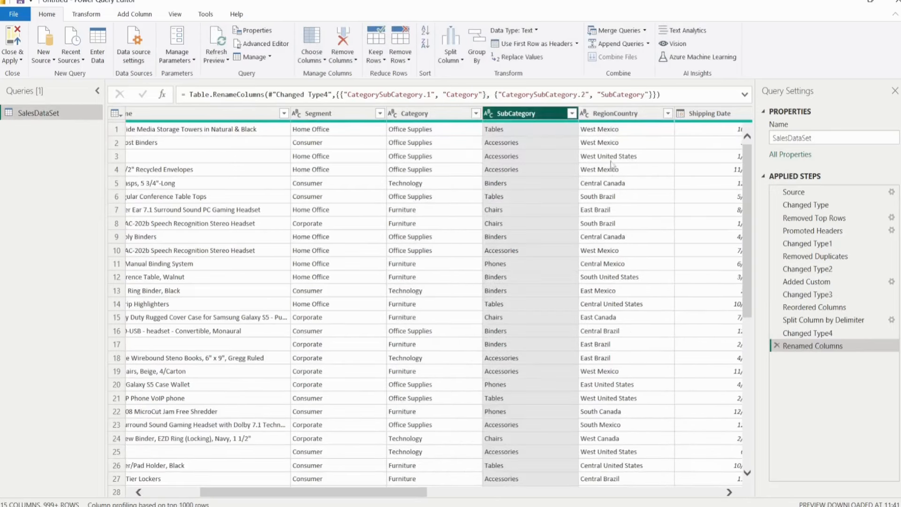
Split the RegionCountry column by the space delimiter, at the left-most delimiter
{"action": "left_click", "coordinate": [627, 114]}
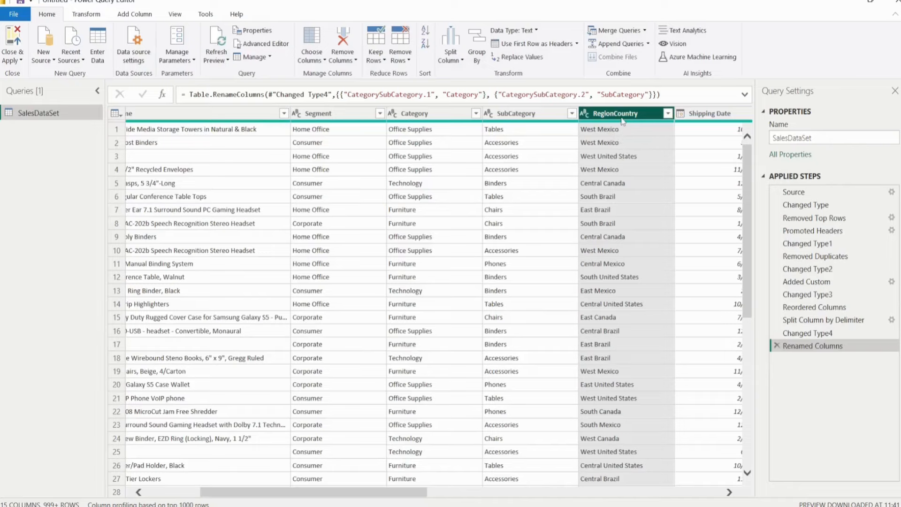
{"action": "left_click", "coordinate": [451, 52]}
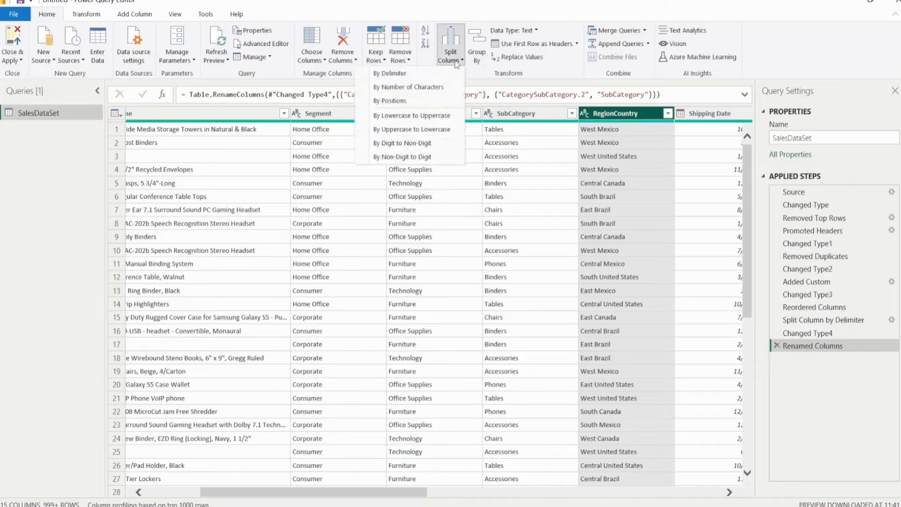
{"action": "left_click", "coordinate": [421, 75]}
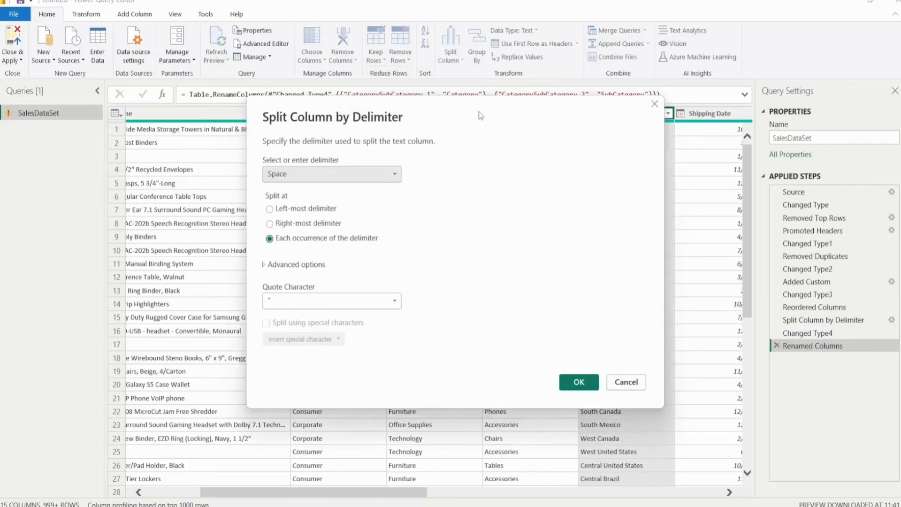
{"action": "left_click_drag", "start_coordinate": [473, 99], "coordinate": [688, 207]}
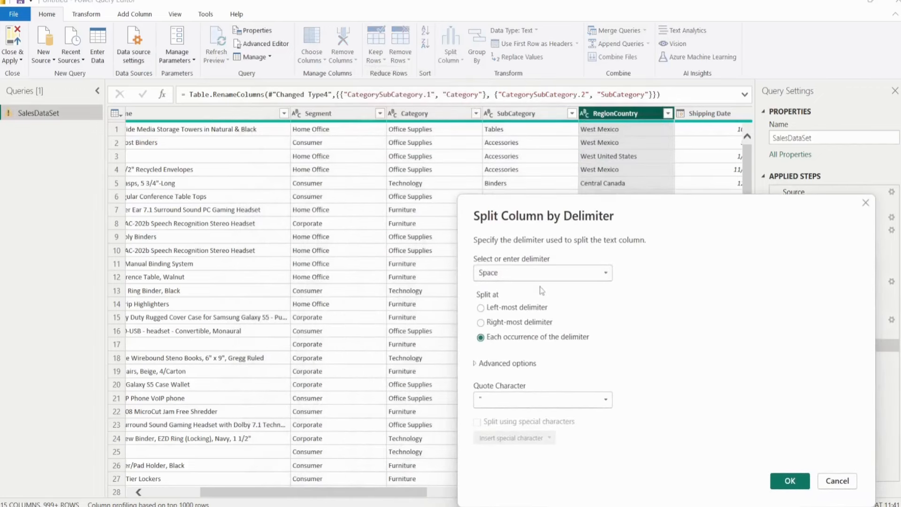
{"action": "left_click", "coordinate": [481, 308]}
{"action": "left_click_drag", "start_coordinate": [631, 217], "coordinate": [235, 110]}
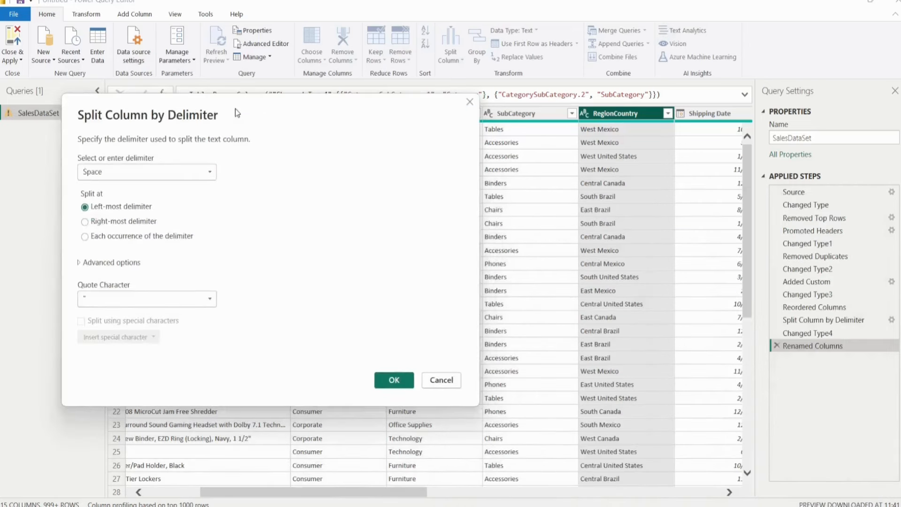
{"action": "left_click", "coordinate": [396, 379]}
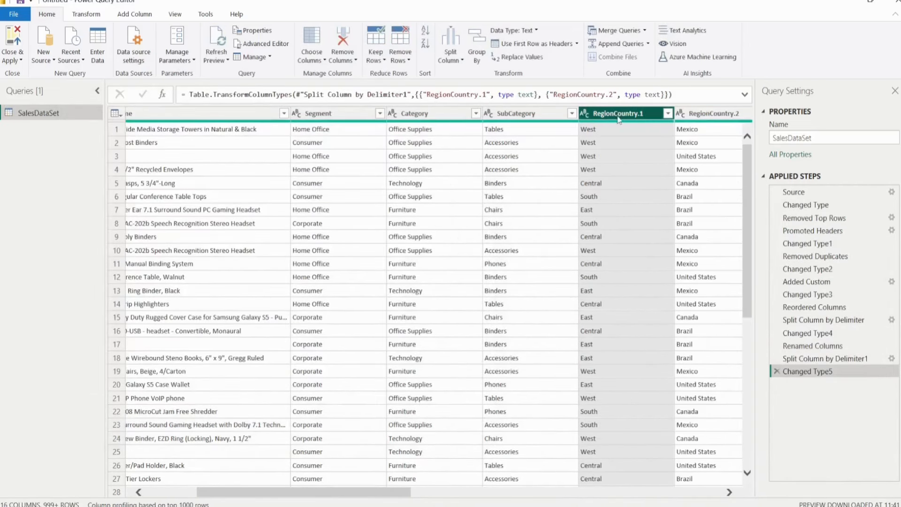
Rename the RegionCountry.1 column to Region and the RegionCountry.2 column to Country
{"action": "double_click", "coordinate": [641, 115]}
{"action": "left_click", "coordinate": [644, 113]}
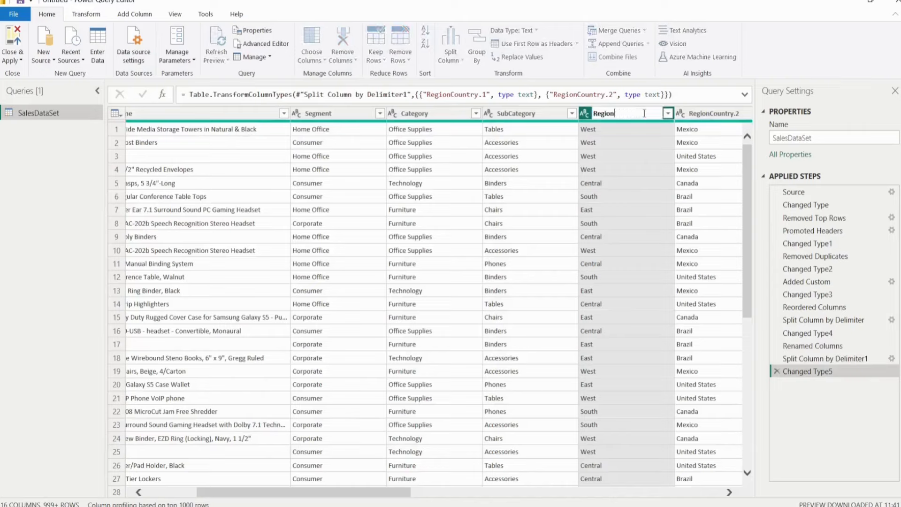
{"action": "left_click", "coordinate": [709, 113]}
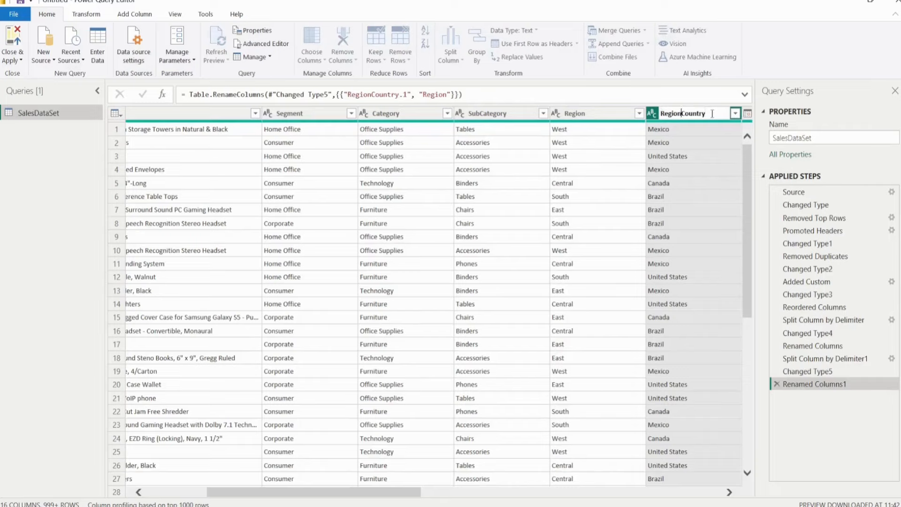
{"action": "key", "text": "BackSpace"}
{"action": "key", "text": "BackSpace"}
{"action": "key", "text": "BackSpace"}
{"action": "key", "text": "BackSpace"}
{"action": "key", "text": "BackSpace"}
{"action": "key", "text": "BackSpace"}
{"action": "key", "text": "Return"}
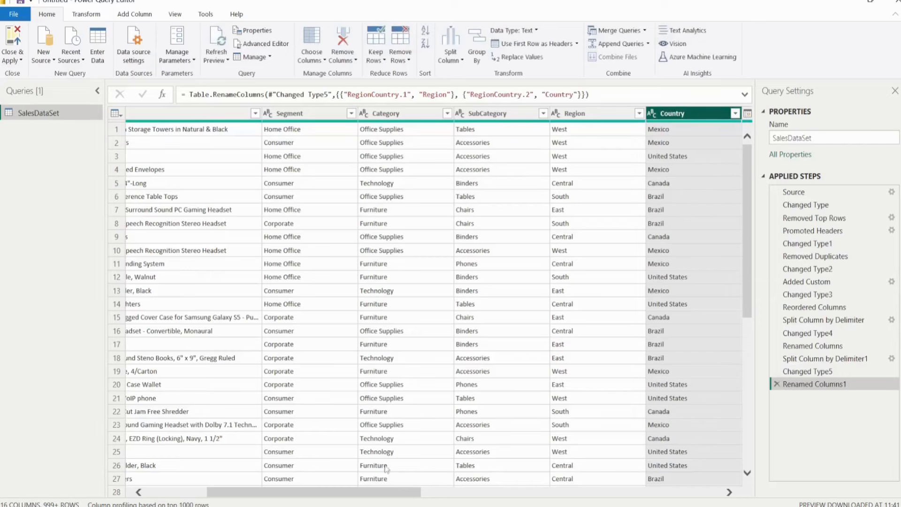
Review the distinct values in the Country column's filter list, keeping all of them selected
{"action": "left_click_drag", "start_coordinate": [346, 494], "coordinate": [422, 494]}
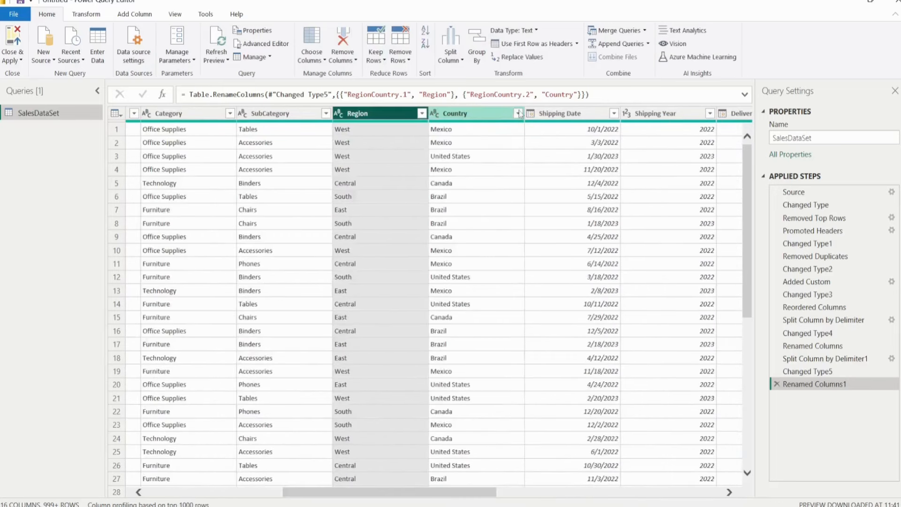
{"action": "left_click", "coordinate": [517, 114]}
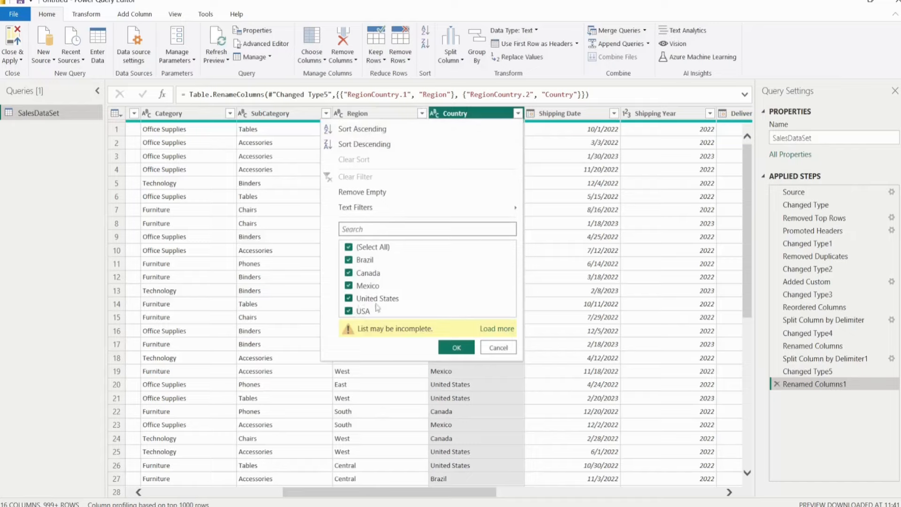
{"action": "left_click", "coordinate": [456, 347]}
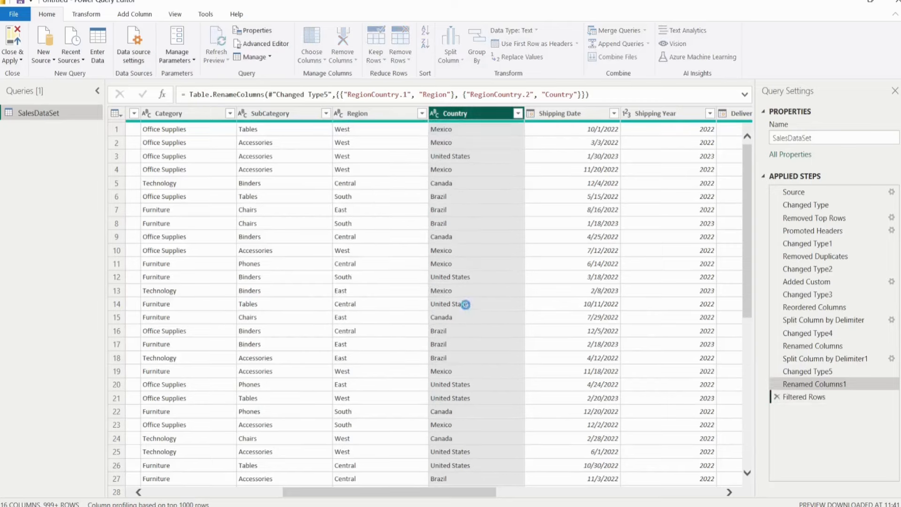
Replace "United States" with "USA" in the Country column, matching entire cell contents, and recheck the column's filter values with all selected
{"action": "right_click", "coordinate": [457, 117]}
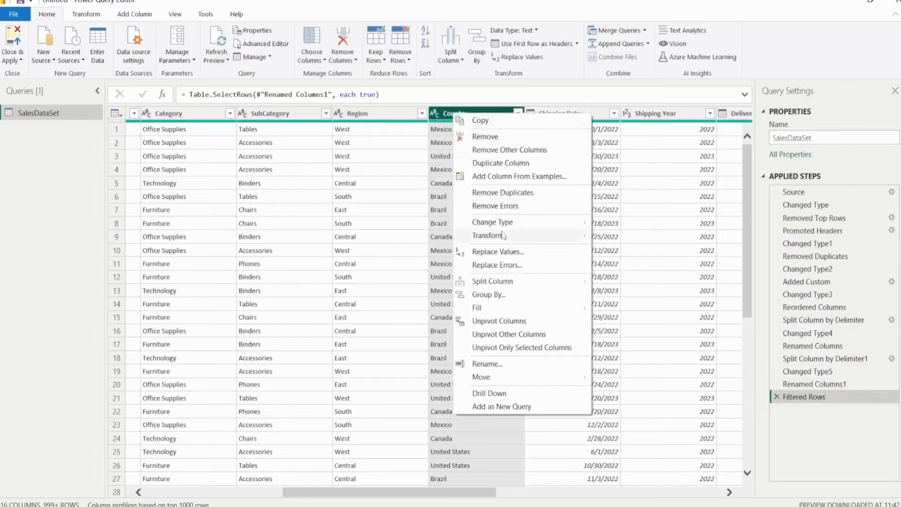
{"action": "mouse_move", "coordinate": [505, 236]}
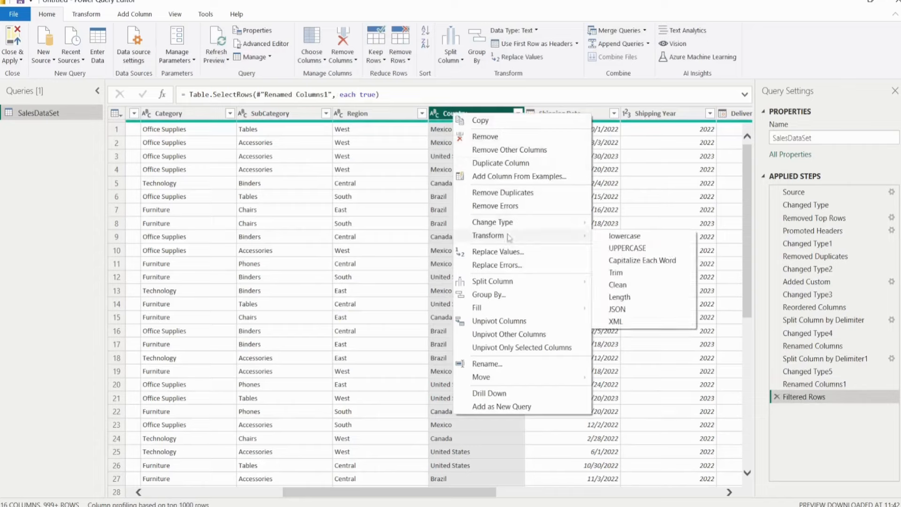
{"action": "left_click", "coordinate": [511, 254]}
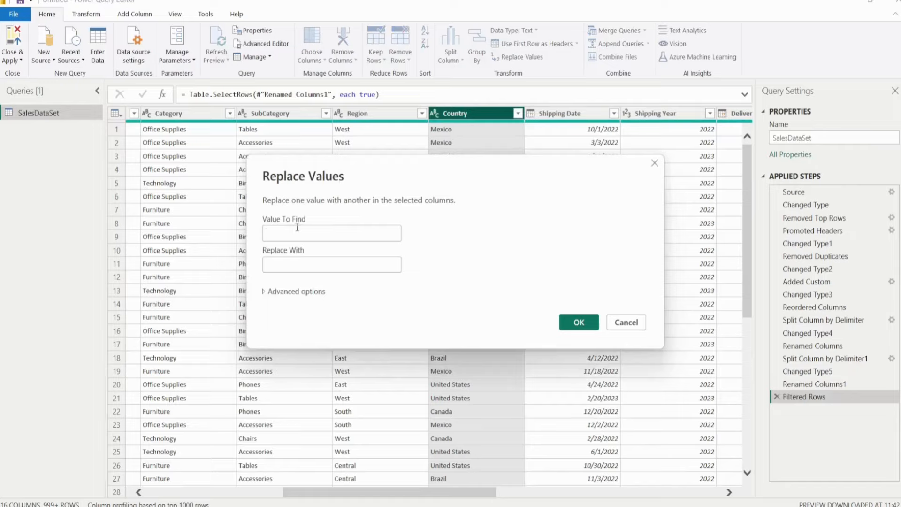
{"action": "left_click", "coordinate": [296, 229]}
{"action": "type", "text": "United States"}
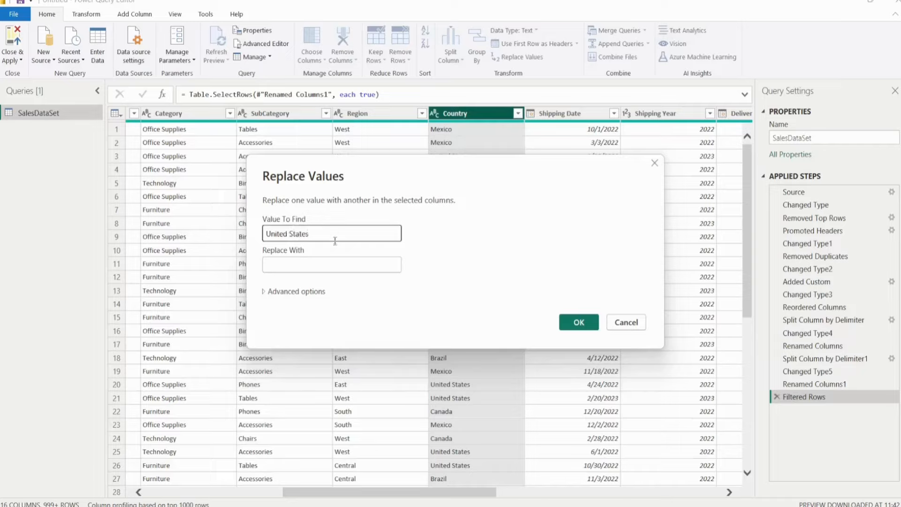
{"action": "left_click", "coordinate": [320, 261]}
{"action": "type", "text": "USA"}
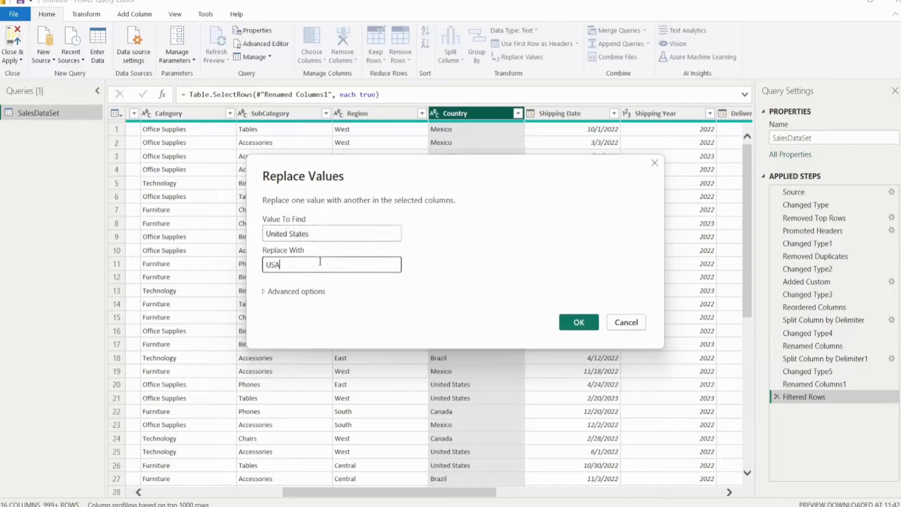
{"action": "left_click", "coordinate": [264, 296]}
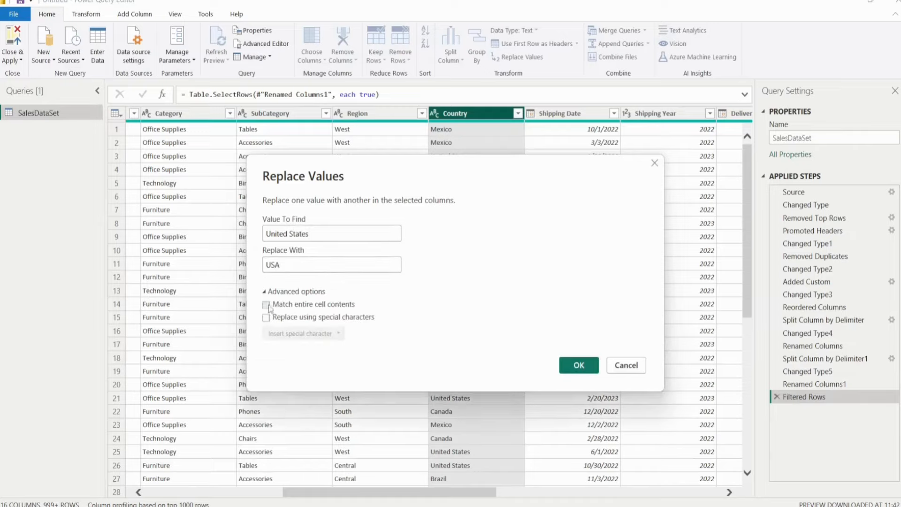
{"action": "left_click", "coordinate": [266, 306]}
{"action": "left_click_drag", "start_coordinate": [386, 168], "coordinate": [643, 115]}
{"action": "left_click", "coordinate": [832, 313]}
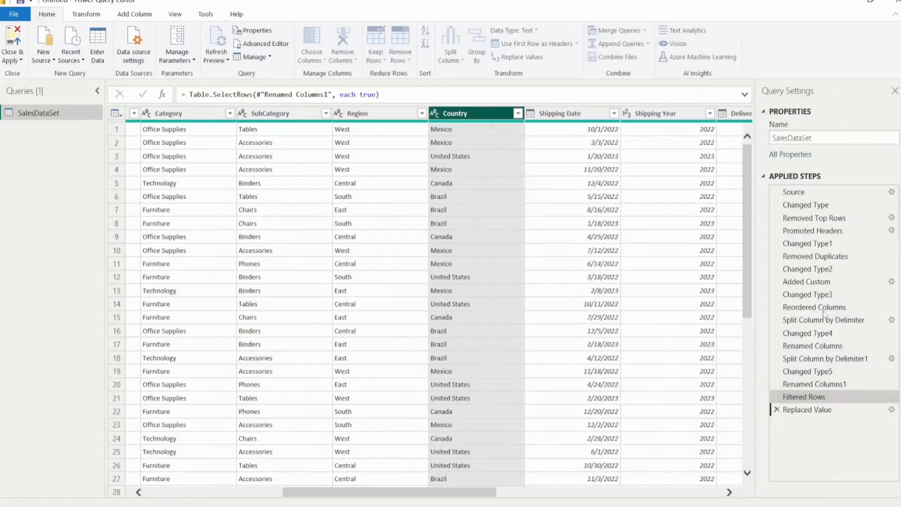
{"action": "left_click", "coordinate": [518, 114]}
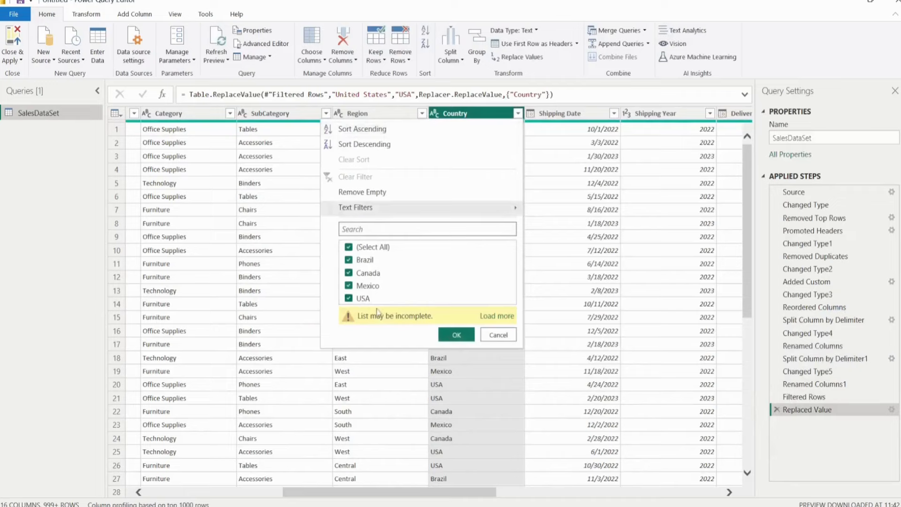
{"action": "left_click", "coordinate": [456, 334]}
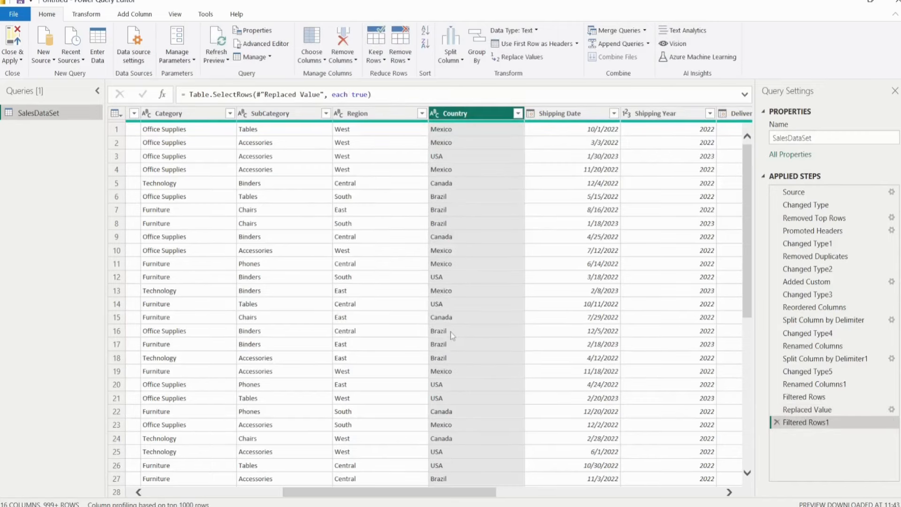
Show the column distribution in the data preview and examine the distinct and unique values of Product Id
{"action": "left_click_drag", "start_coordinate": [337, 496], "coordinate": [187, 491]}
{"action": "left_click", "coordinate": [174, 15]}
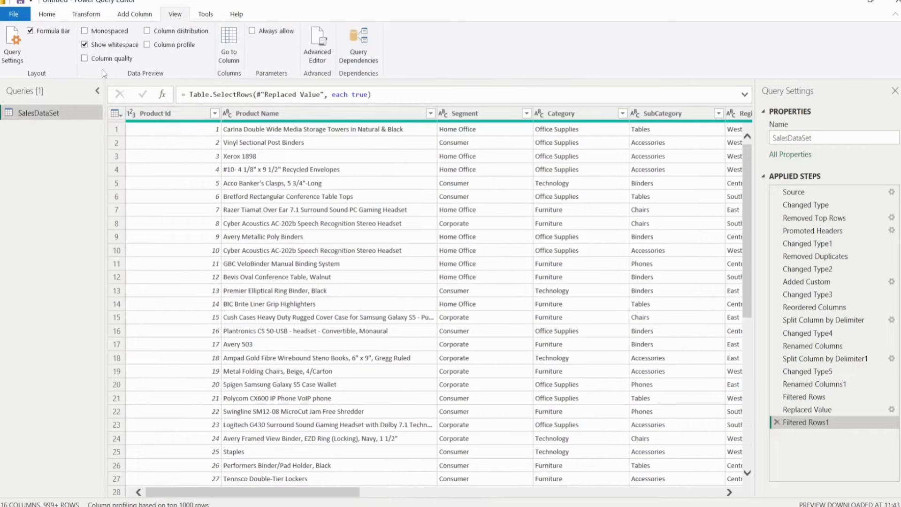
{"action": "left_click", "coordinate": [147, 32]}
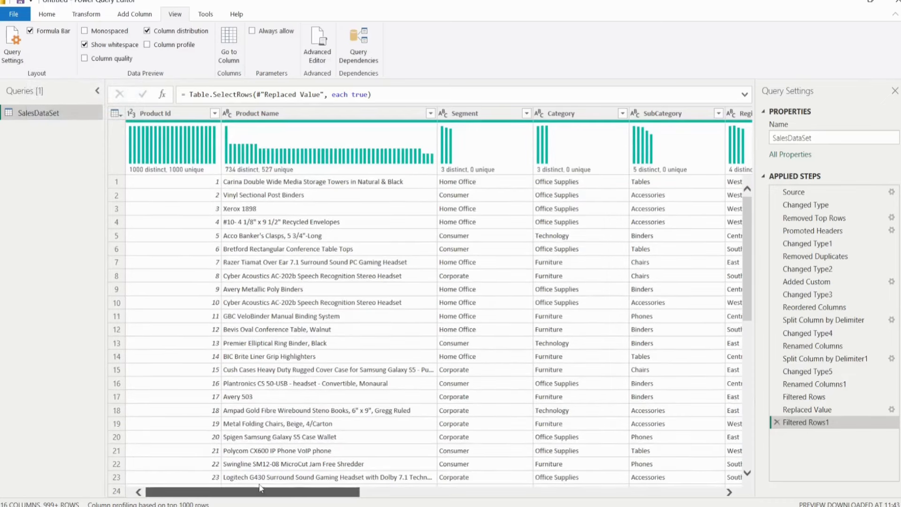
{"action": "mouse_move", "coordinate": [186, 147]}
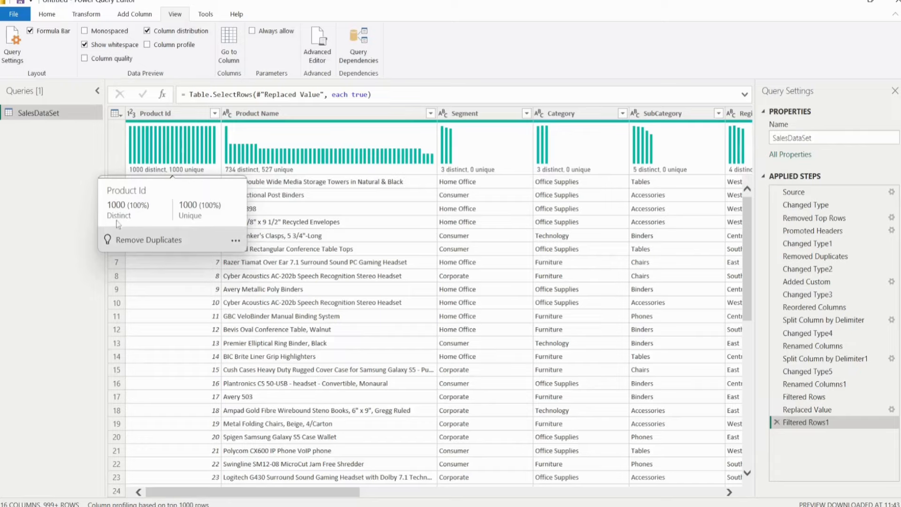
{"action": "left_click", "coordinate": [215, 343]}
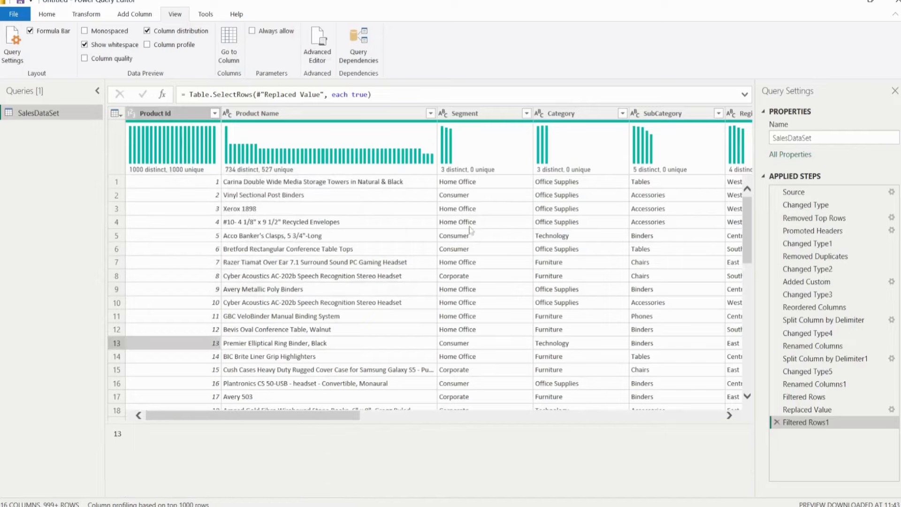
Examine the distributions and filter values of the Segment and Category columns, keeping every value selected
{"action": "mouse_move", "coordinate": [480, 156]}
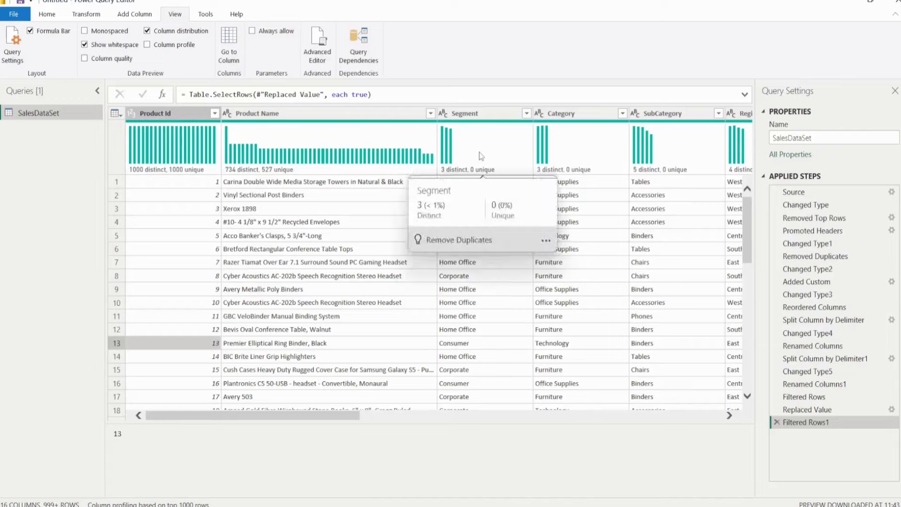
{"action": "left_click", "coordinate": [526, 114]}
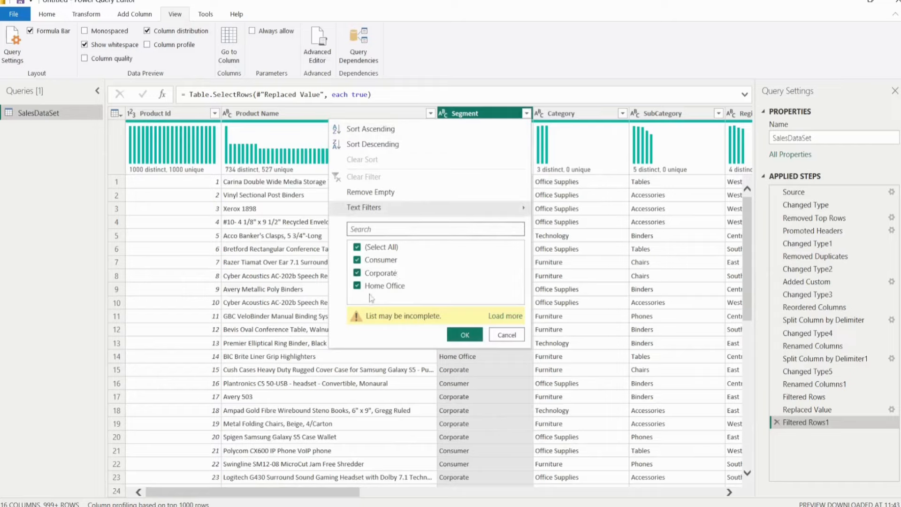
{"action": "left_click", "coordinate": [464, 335]}
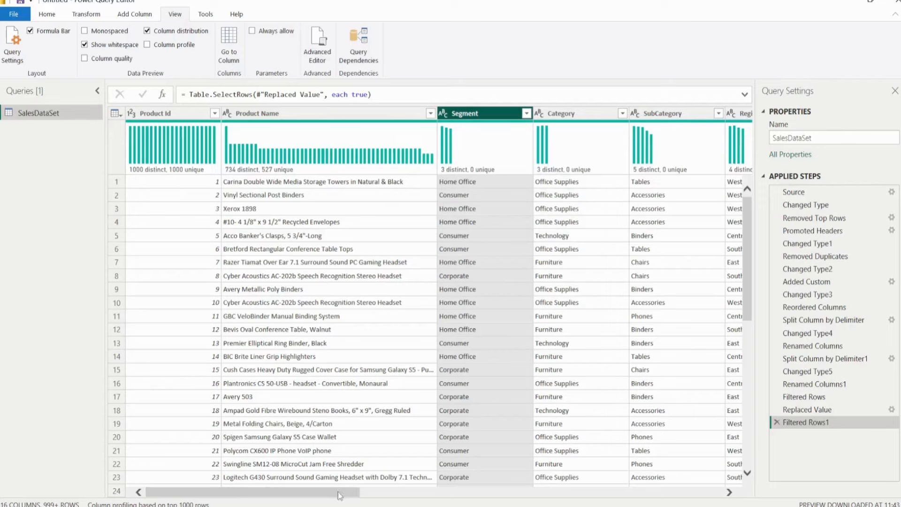
{"action": "left_click_drag", "start_coordinate": [339, 495], "coordinate": [376, 495]}
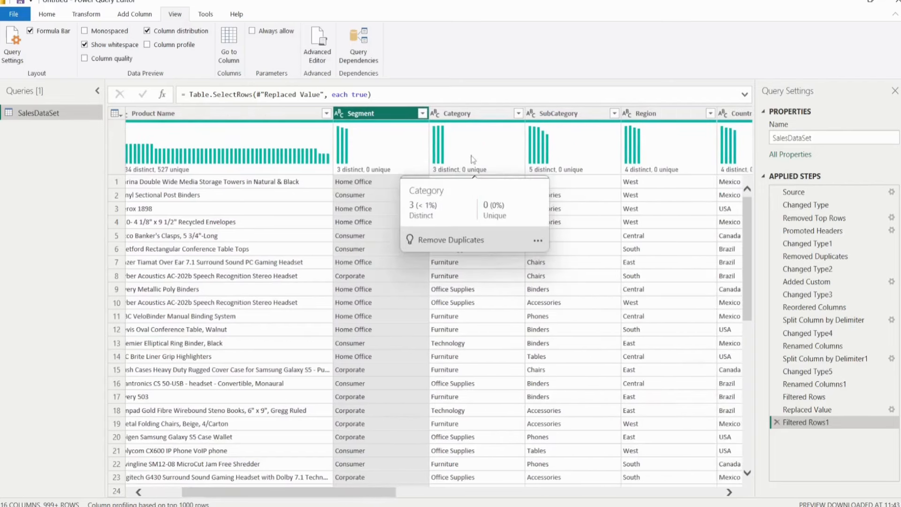
{"action": "left_click", "coordinate": [518, 113]}
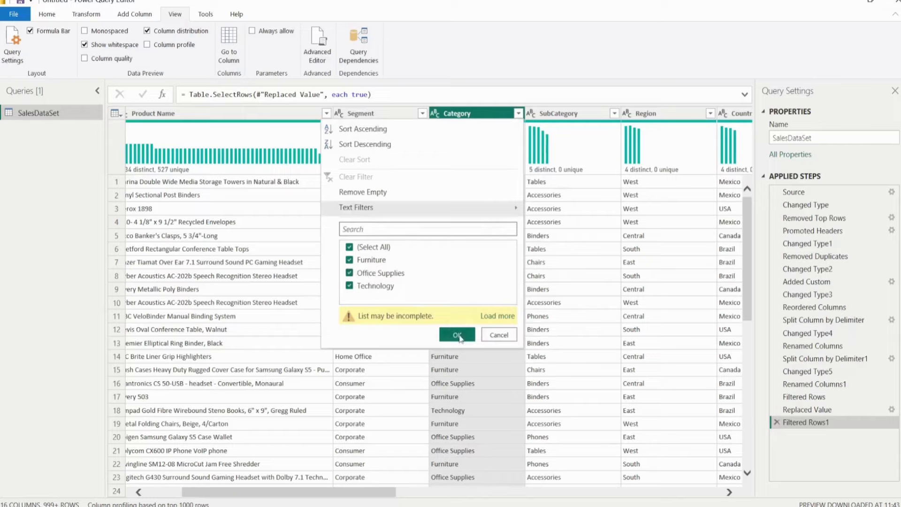
{"action": "left_click", "coordinate": [457, 335]}
{"action": "mouse_move", "coordinate": [484, 165]}
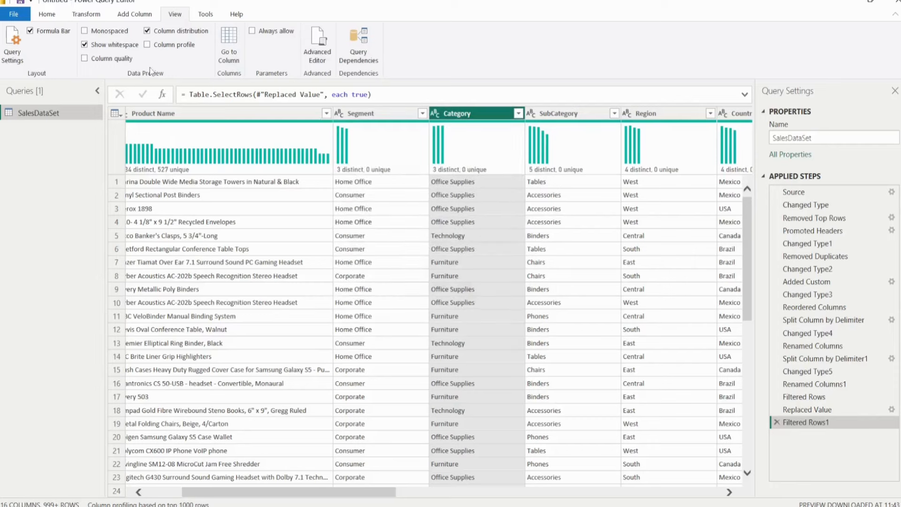
Replace the column distribution display with column quality, check the columns for errors and empty values, and hide column quality
{"action": "left_click", "coordinate": [84, 58]}
{"action": "left_click", "coordinate": [147, 32]}
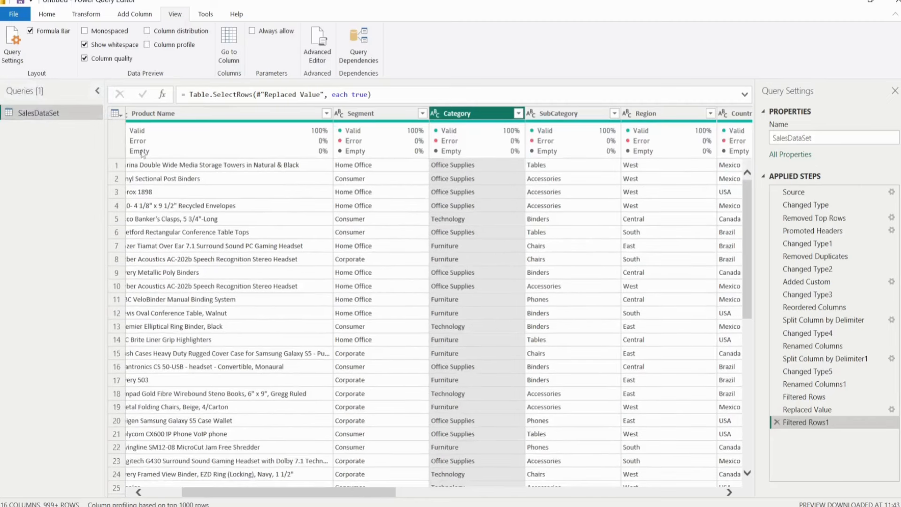
{"action": "mouse_move", "coordinate": [145, 145]}
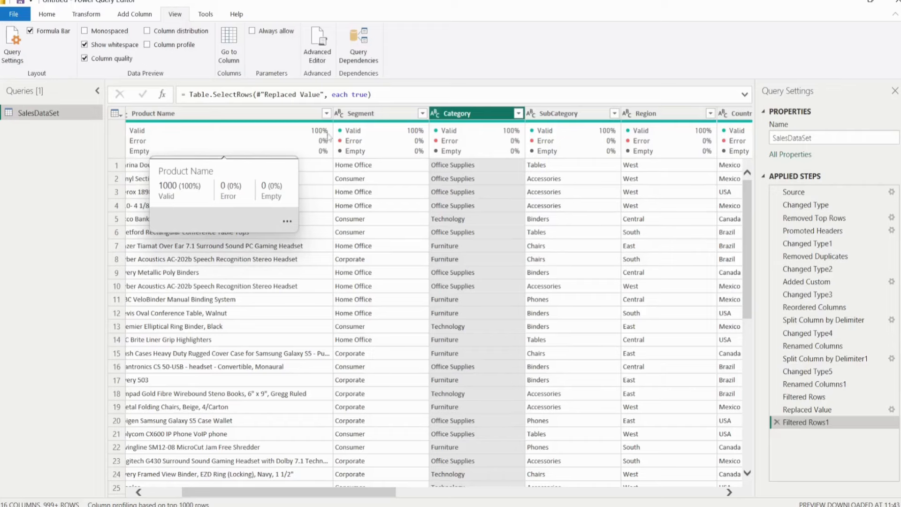
{"action": "left_click_drag", "start_coordinate": [365, 494], "coordinate": [328, 494]}
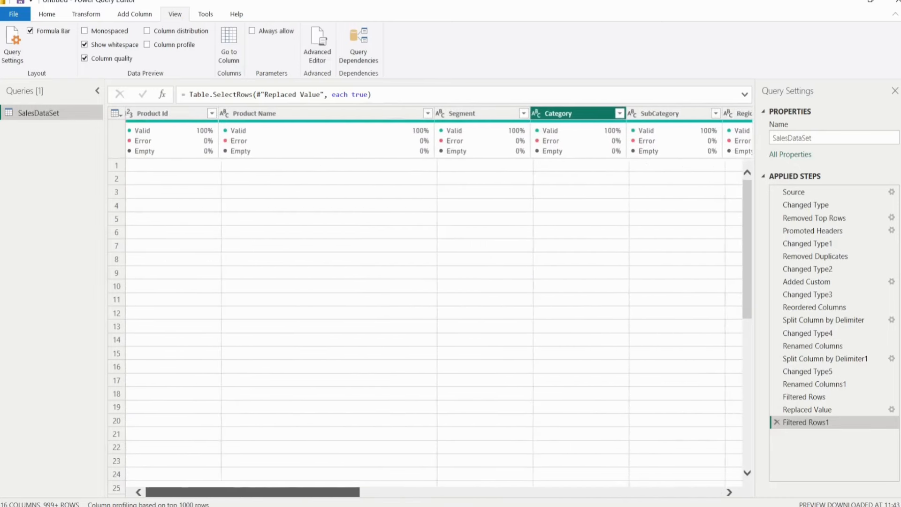
{"action": "left_click", "coordinate": [85, 58]}
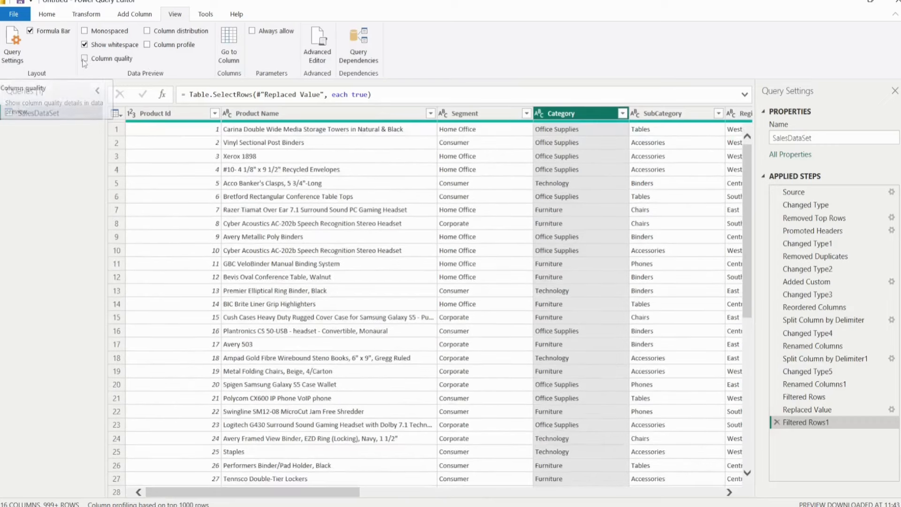
Show the column profile, examine the statistics and value distributions of Category and Units Sold, and hide the profile
{"action": "left_click", "coordinate": [147, 44]}
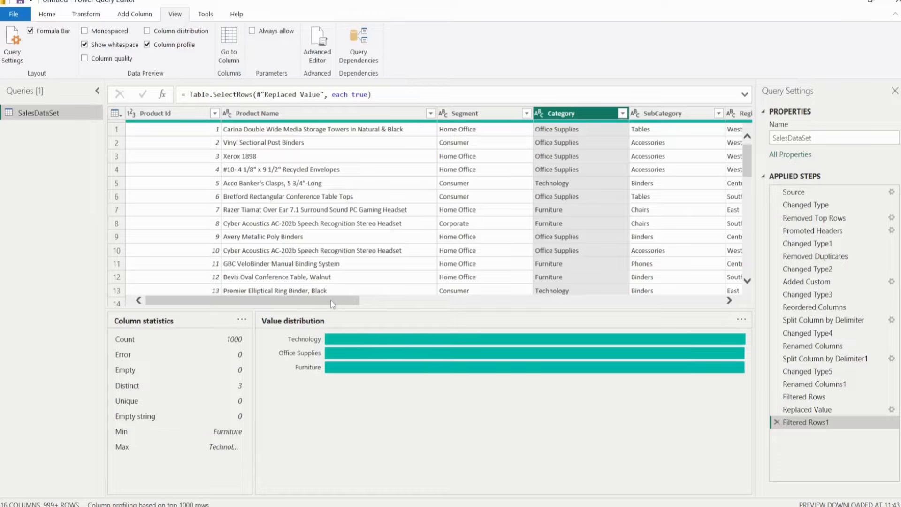
{"action": "left_click_drag", "start_coordinate": [332, 303], "coordinate": [624, 305]}
{"action": "left_click", "coordinate": [595, 113]}
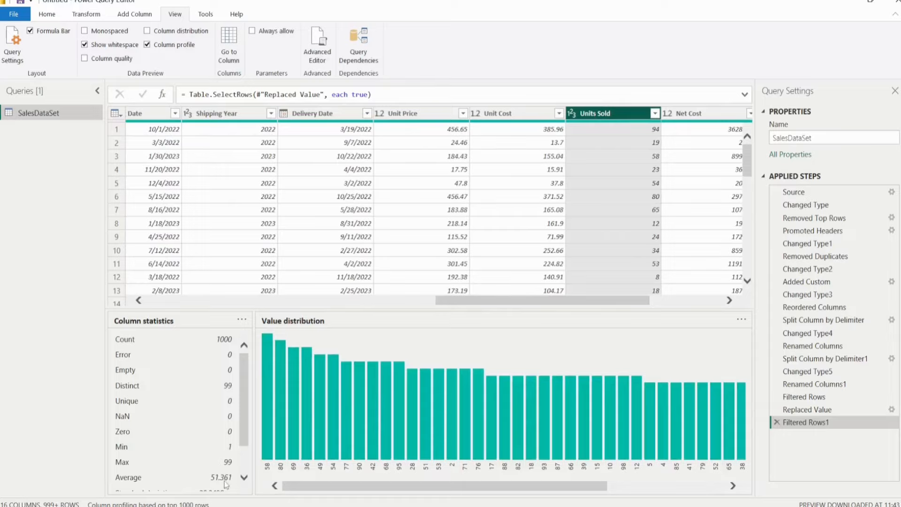
{"action": "left_click", "coordinate": [246, 196]}
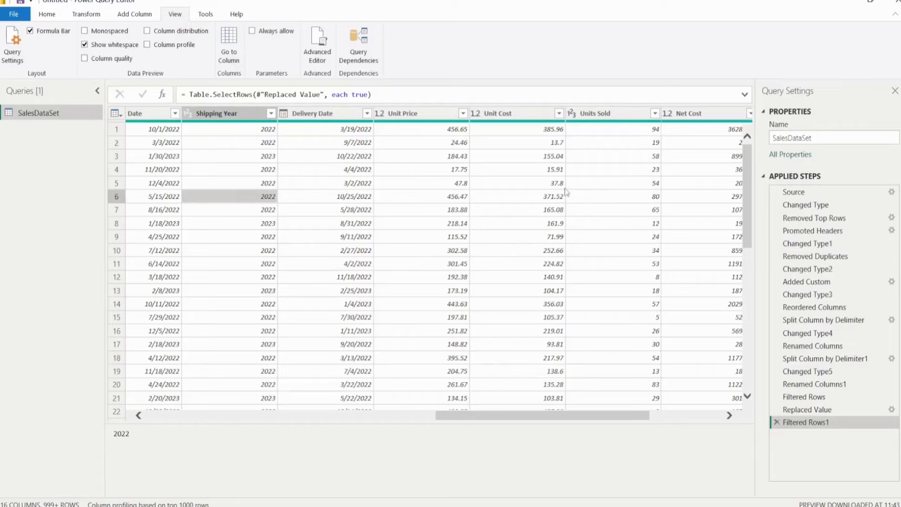
{"action": "left_click_drag", "start_coordinate": [473, 421], "coordinate": [147, 403]}
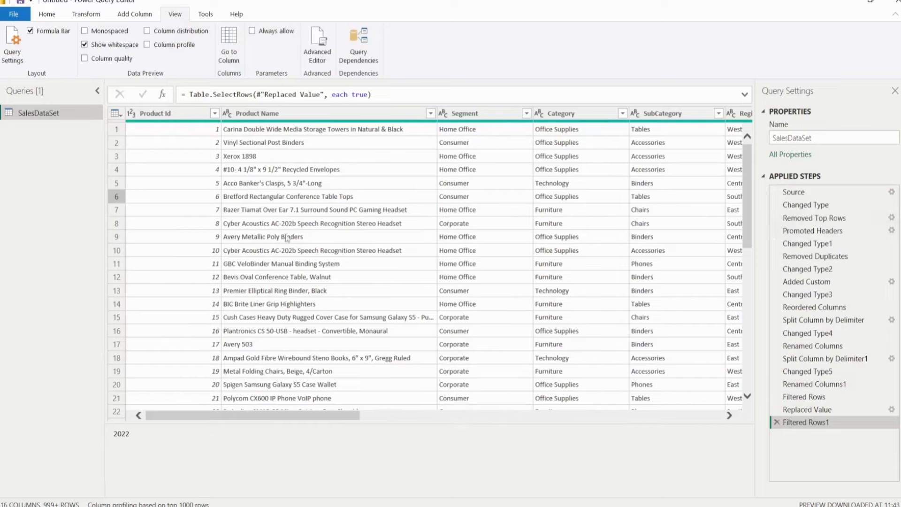
Close the Power Query Editor and apply the cleaning changes, loading SalesDataSet into the Power BI Desktop report
{"action": "left_click", "coordinate": [49, 15]}
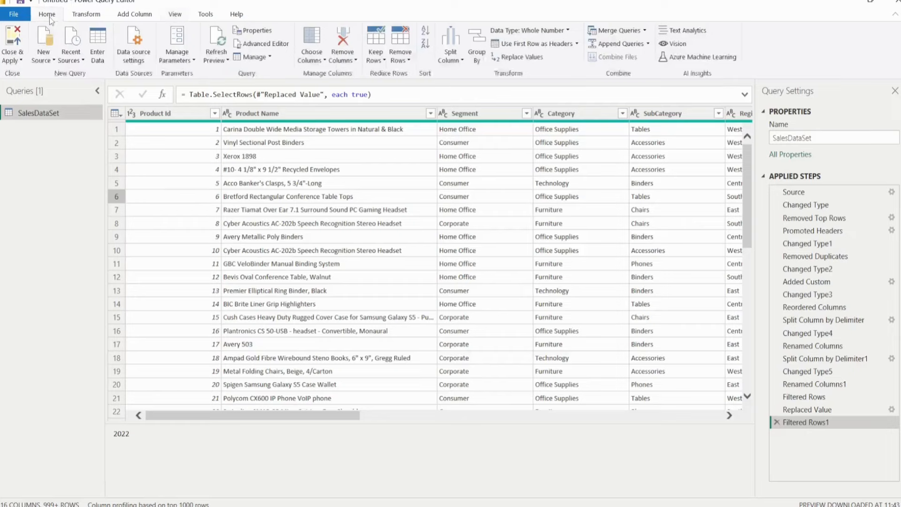
{"action": "left_click", "coordinate": [21, 61]}
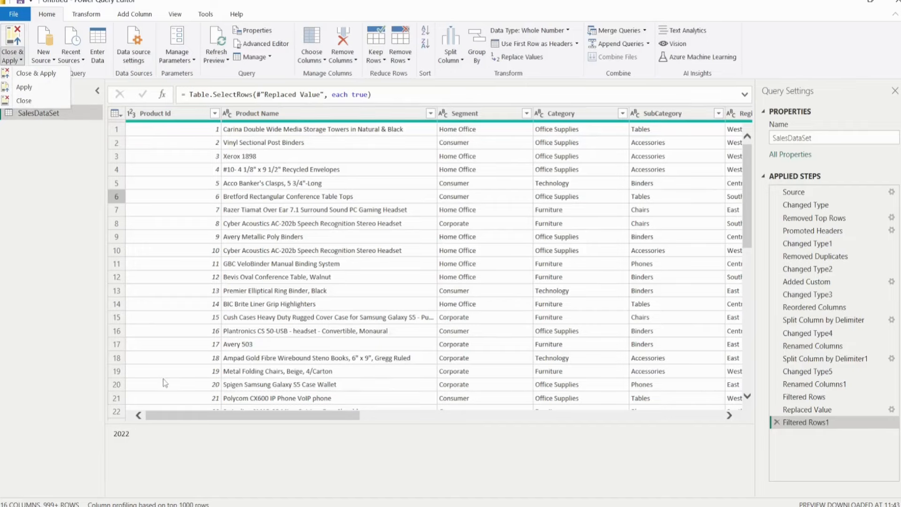
{"action": "left_click", "coordinate": [43, 74]}
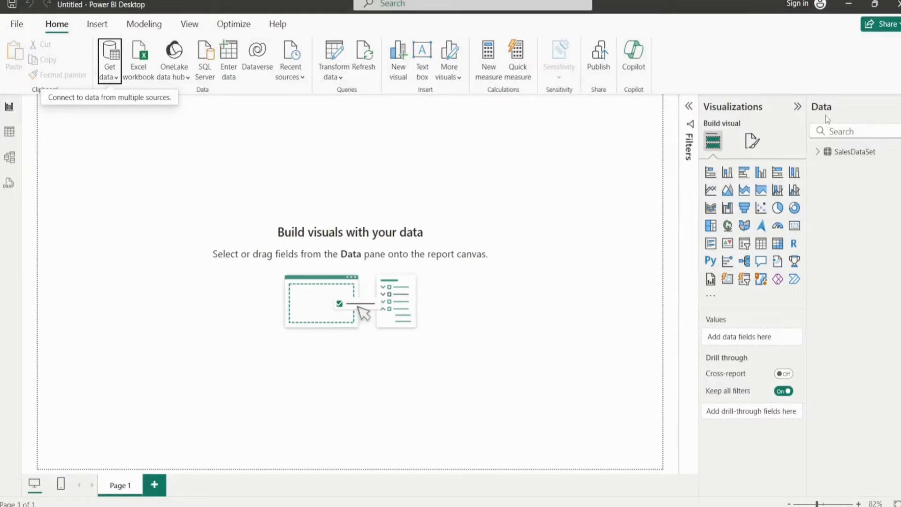
Expand the fields of SalesDataSet in the report, and inspect the loaded table in Table view and Model view
{"action": "left_click", "coordinate": [819, 155]}
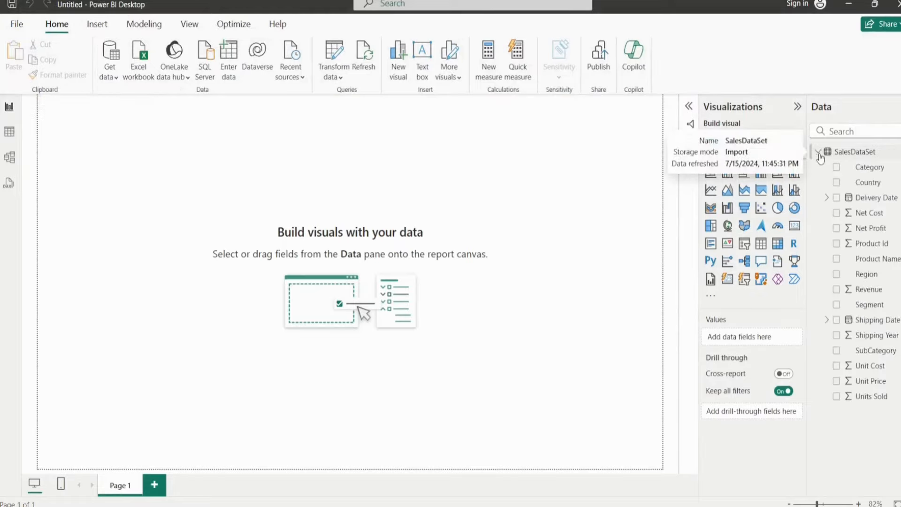
{"action": "left_click", "coordinate": [859, 159]}
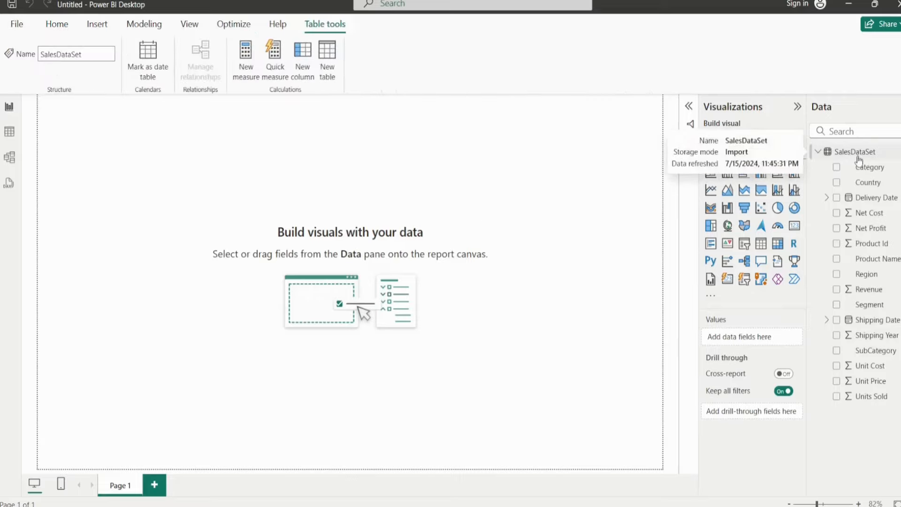
{"action": "left_click", "coordinate": [10, 134]}
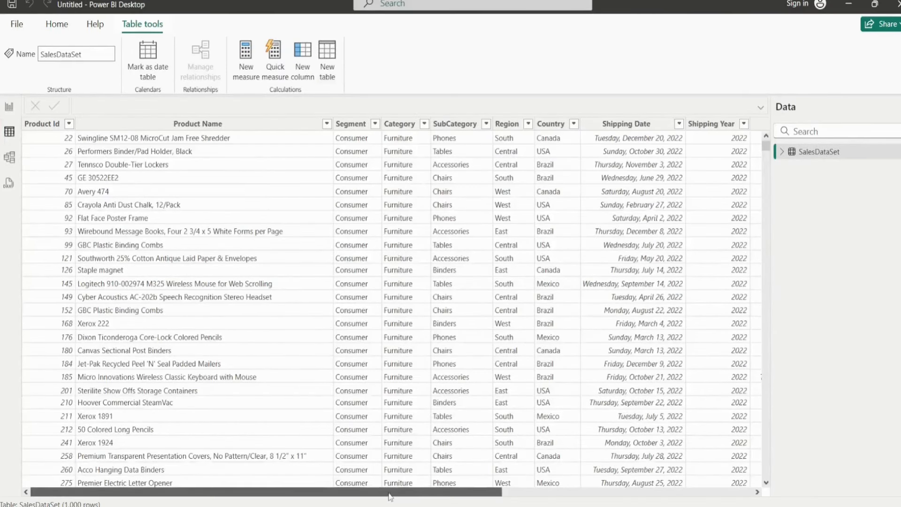
{"action": "mouse_move", "coordinate": [389, 497]}
{"action": "left_mouse_down"}
{"action": "mouse_move", "coordinate": [648, 499]}
{"action": "mouse_move", "coordinate": [405, 497]}
{"action": "left_mouse_up"}
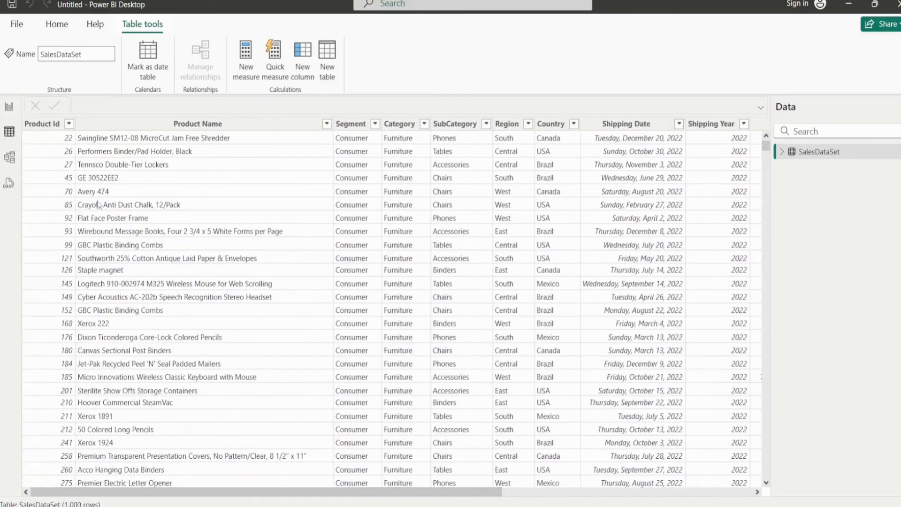
{"action": "left_click", "coordinate": [9, 106]}
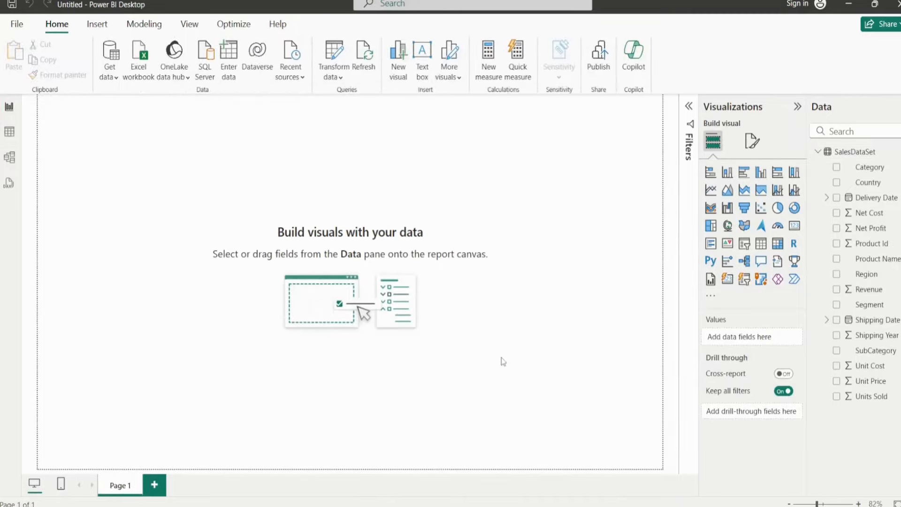
{"action": "left_click", "coordinate": [9, 158]}
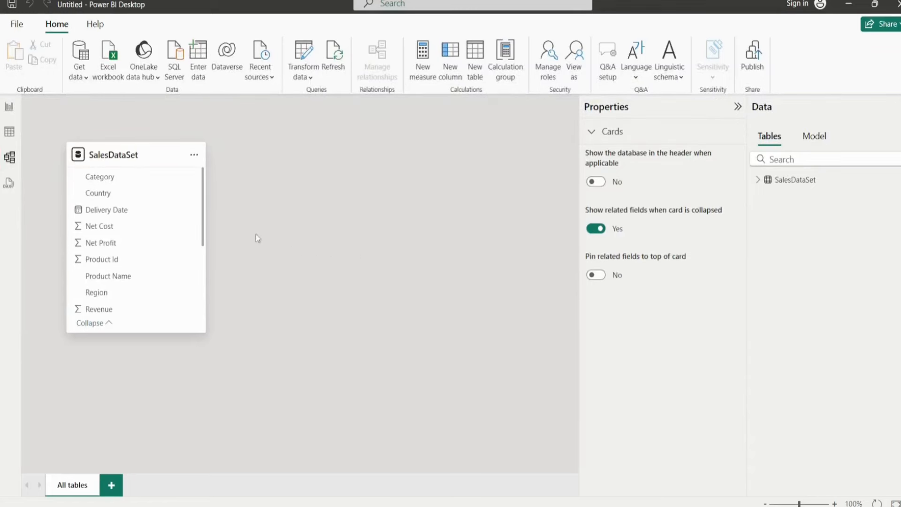